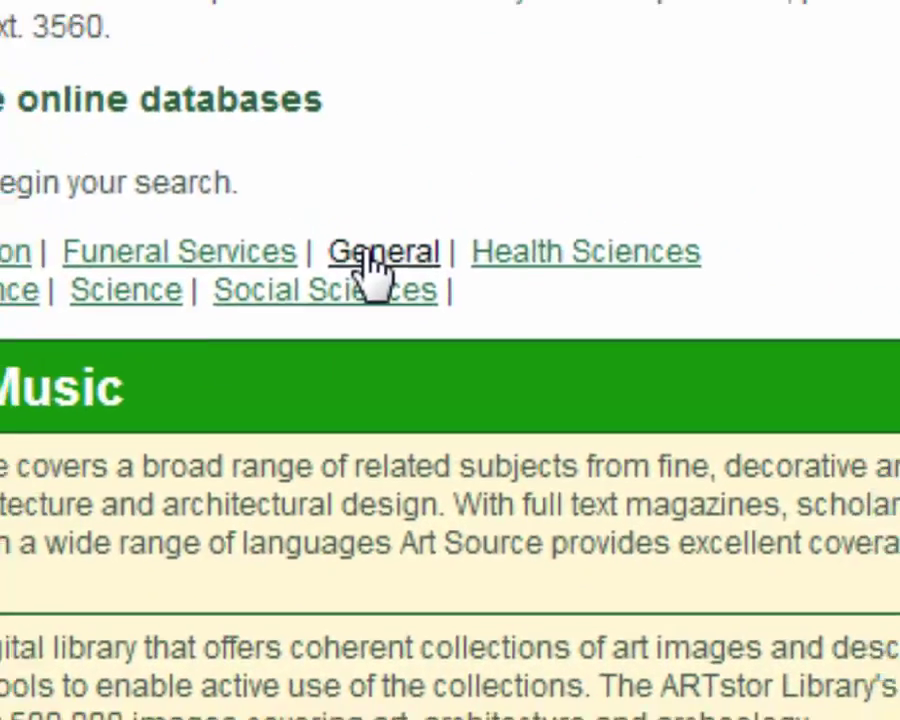
Open Academic Search Premier from the General databases and enter the exact phrase "computer hacking" in quotation marks as the search term
click(343, 222)
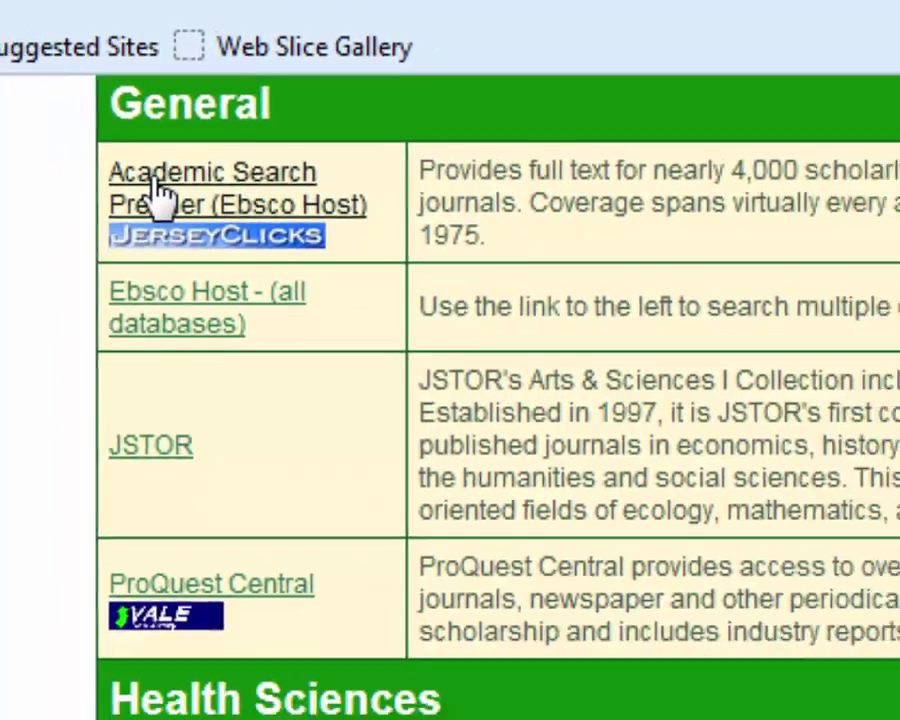
click(140, 212)
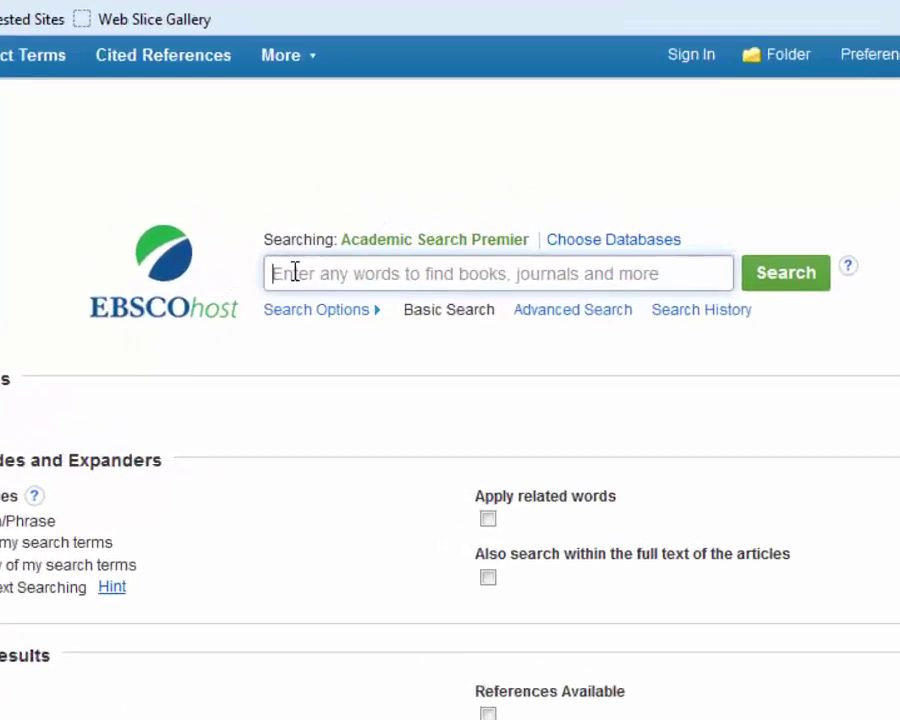
text(")
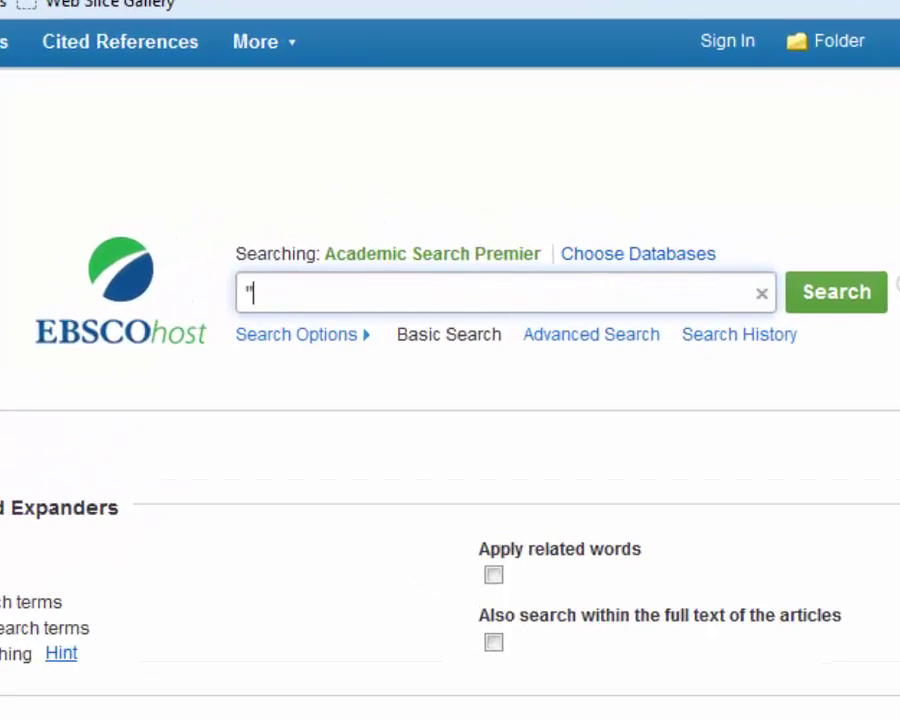
text(compu)
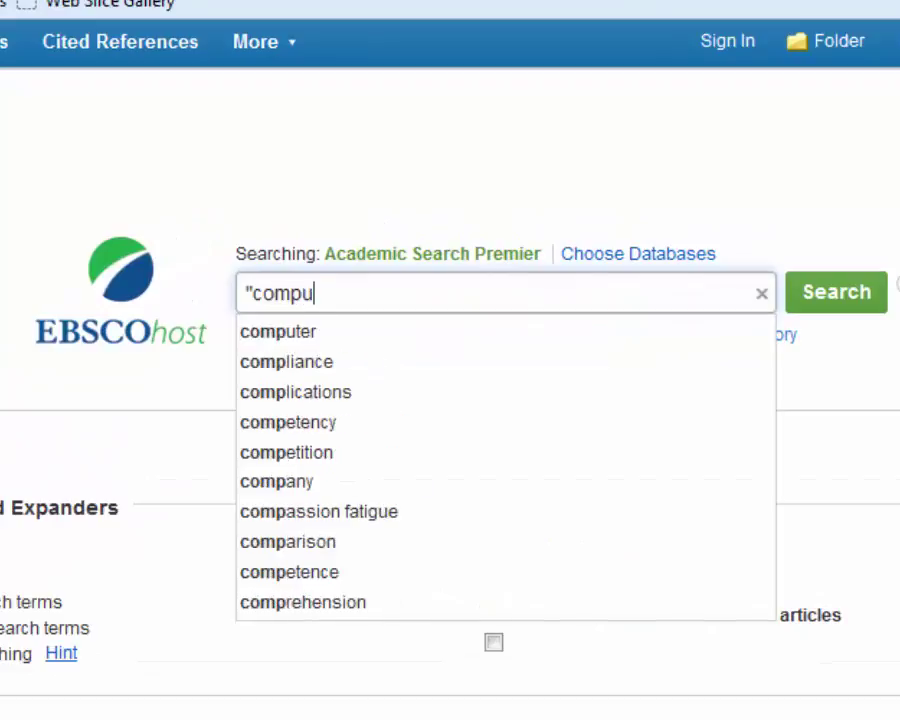
text(ter )
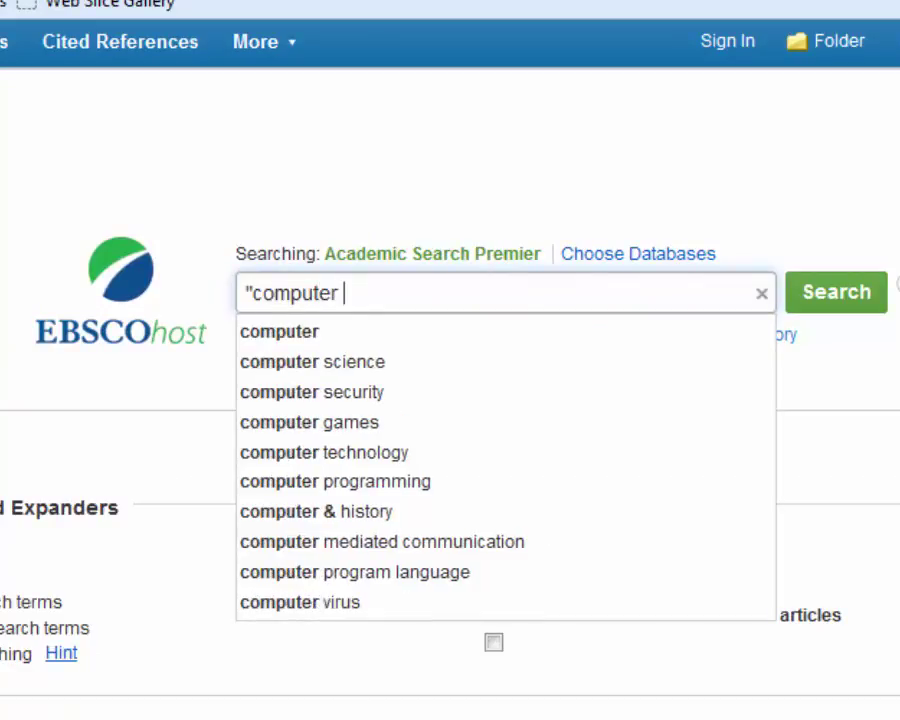
text(hacking)
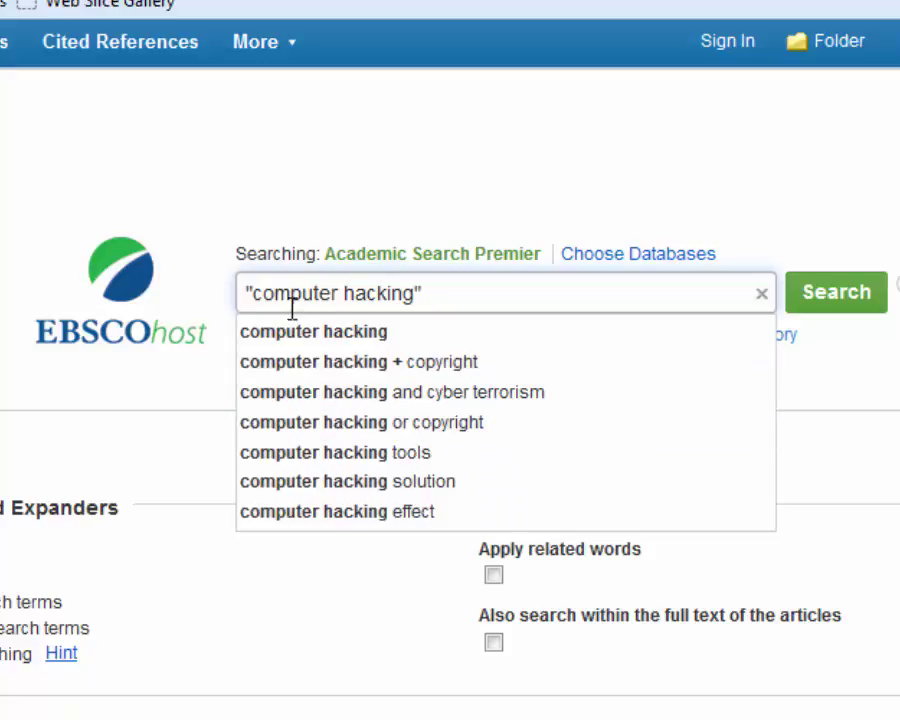
key(Escape)
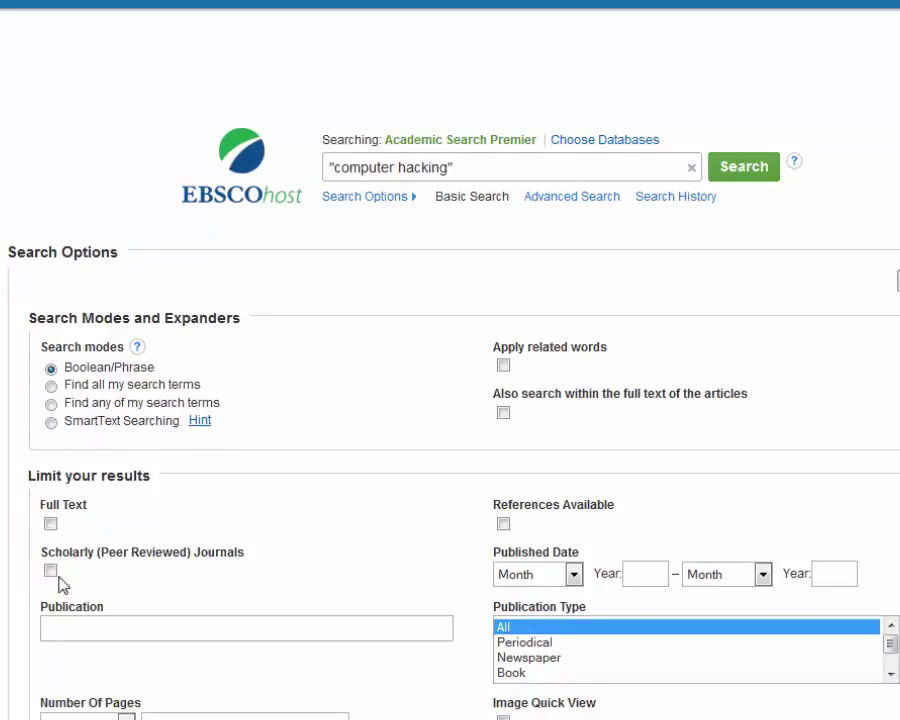
Limit the results to full text with published dates from 2013 to 2015, and run the search
click(50, 524)
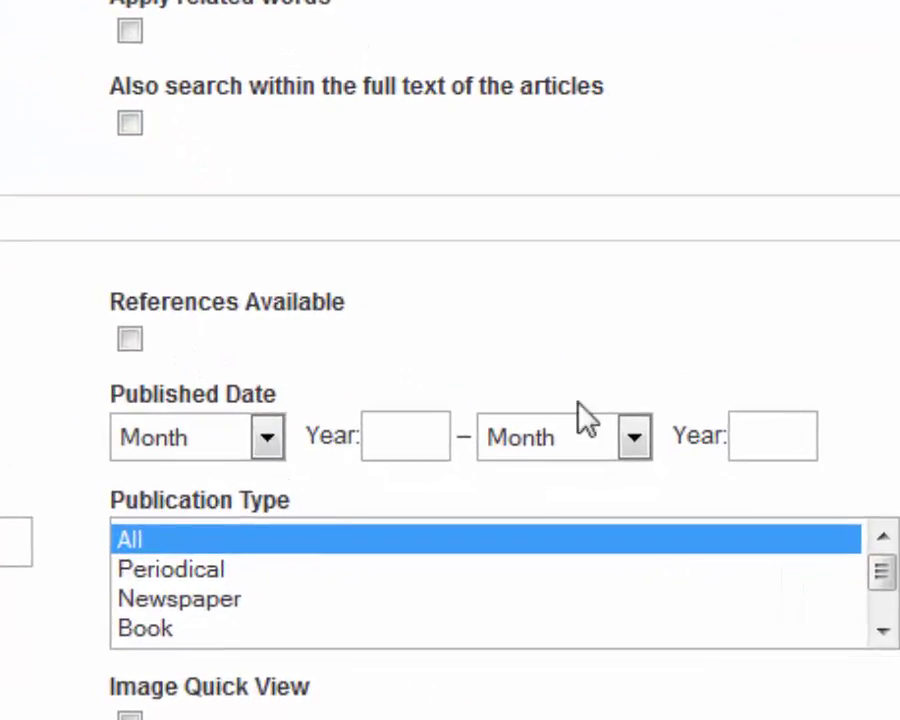
click(393, 436)
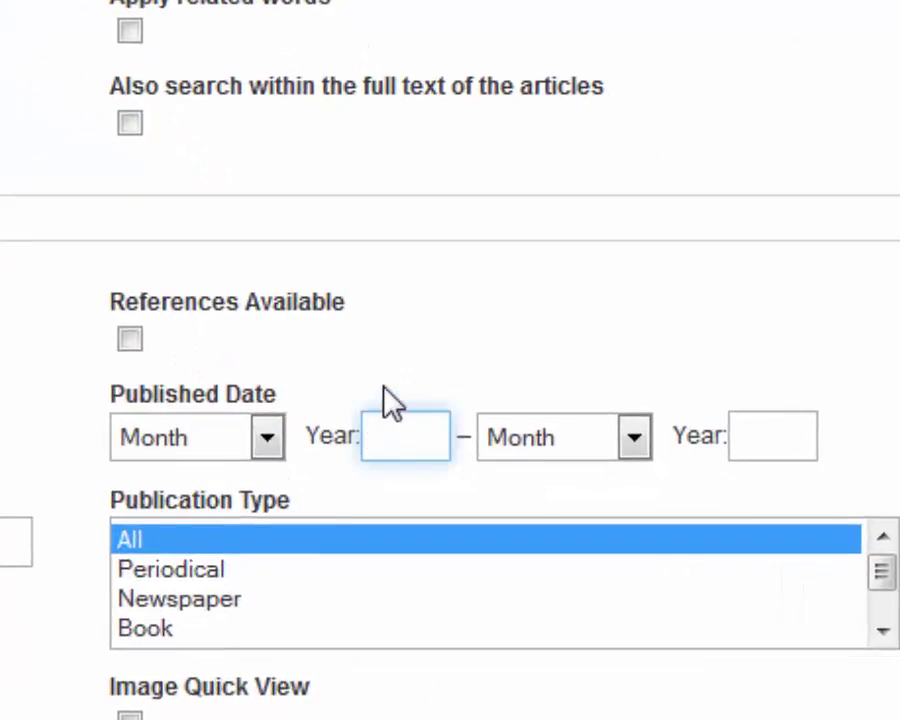
text(2013)
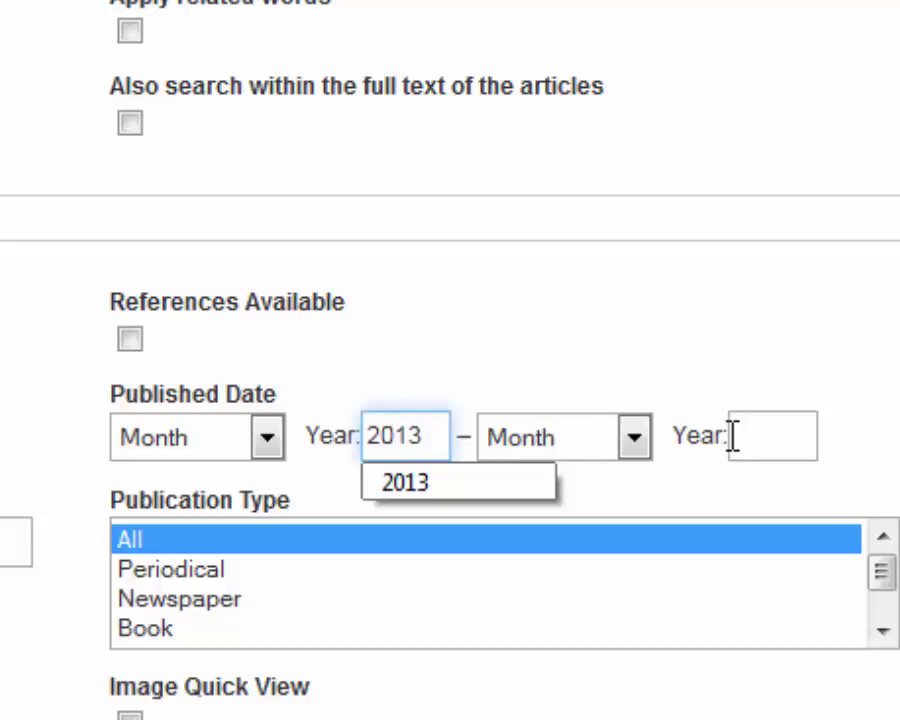
click(757, 437)
text(2015)
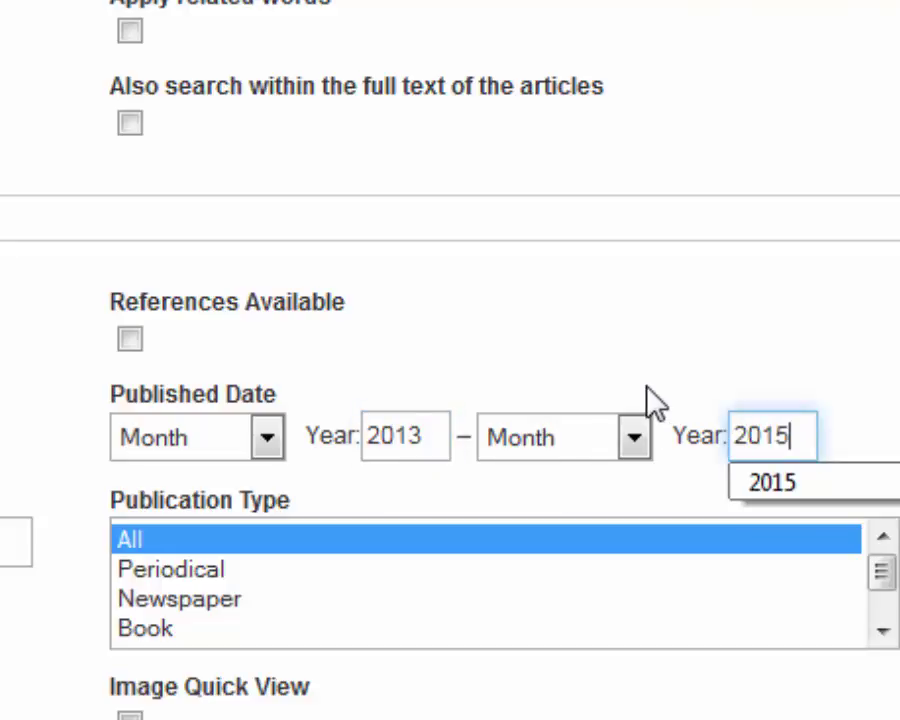
click(793, 381)
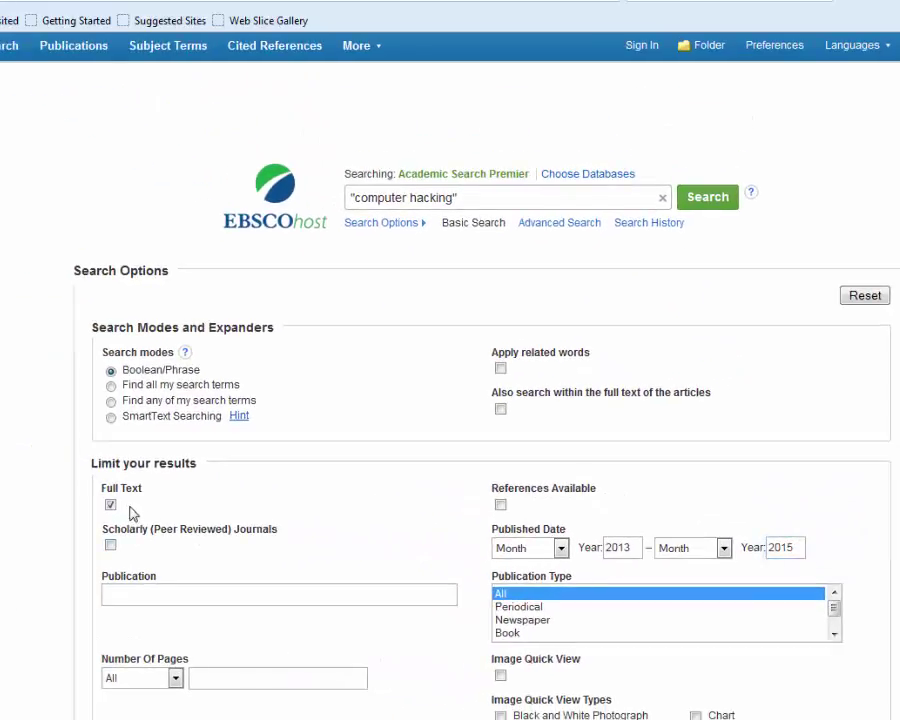
click(716, 200)
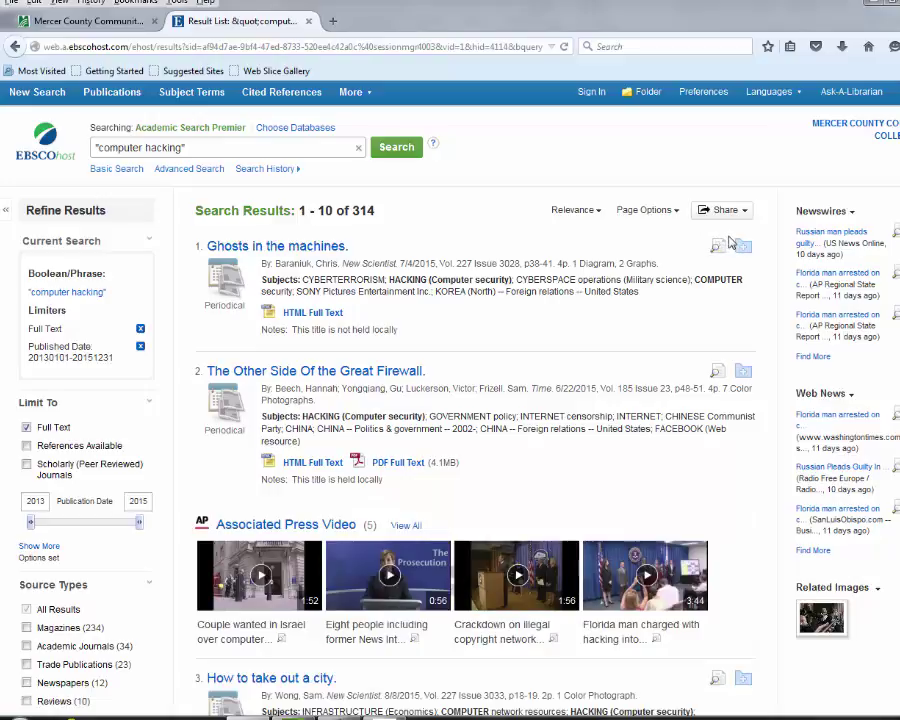
Look over the result list and preview the details and abstract of "The Other Side Of the Great Firewall."
scroll(316, 291, down, 5)
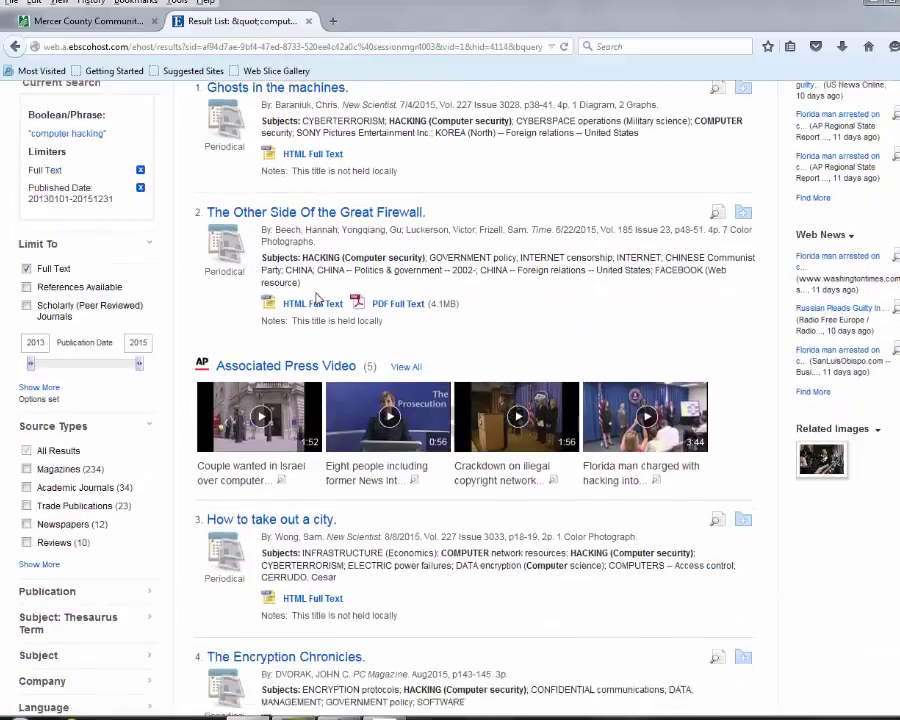
scroll(318, 298, up, 4)
scroll(318, 298, up, 1)
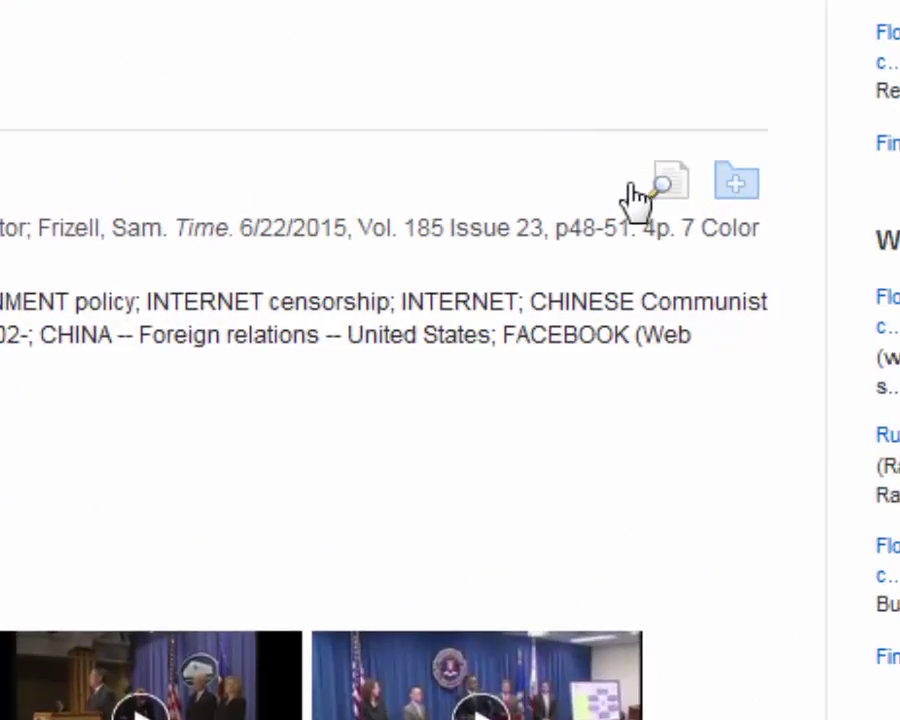
mouse_move(668, 182)
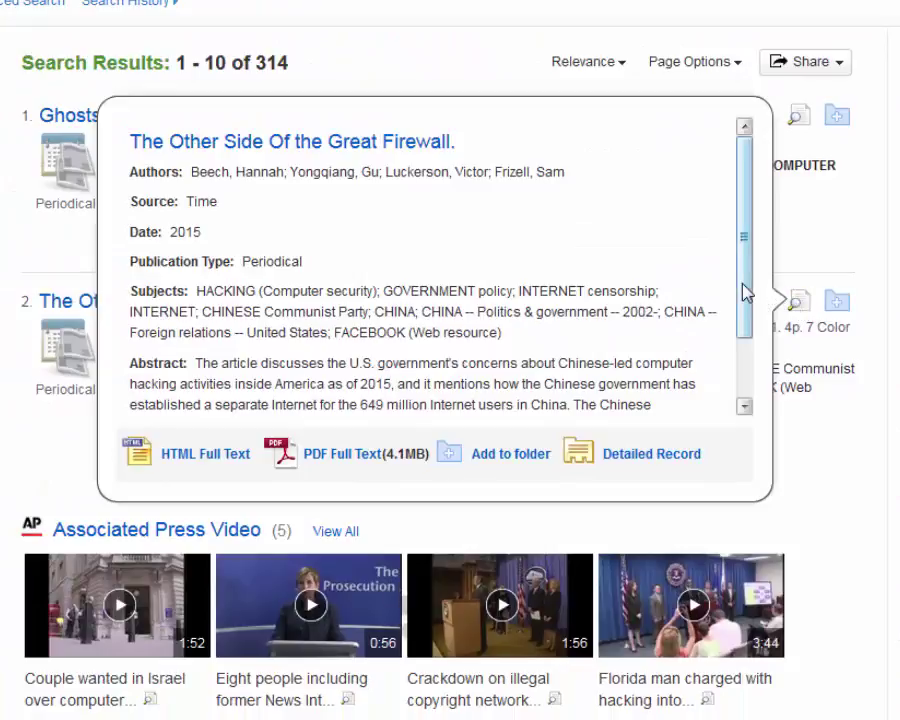
drag(751, 297, 760, 377)
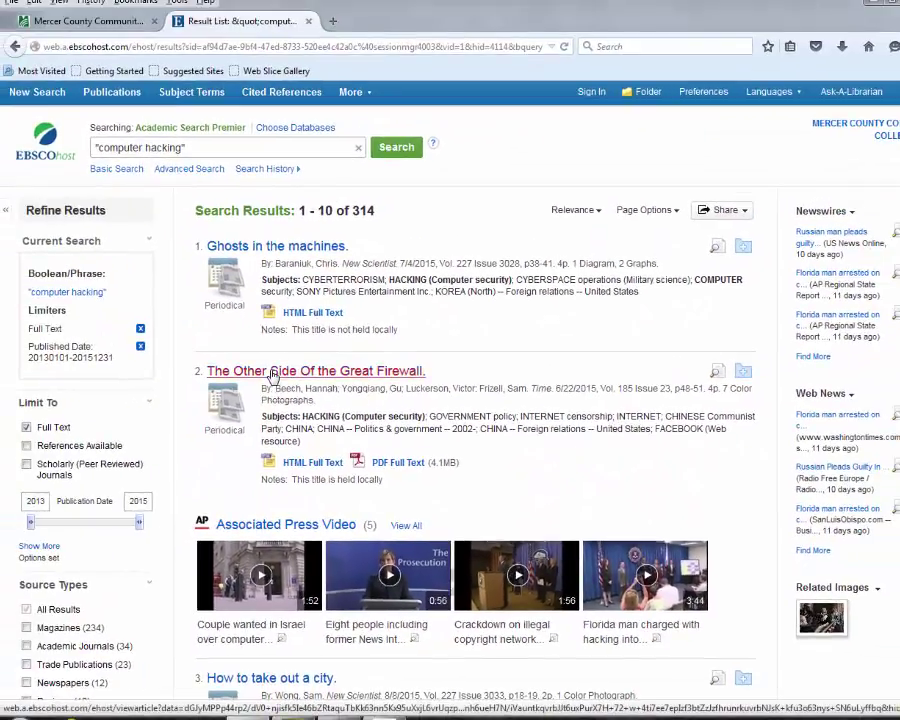
Open the record of "The Other Side Of the Great Firewall." and look through its subject terms, abstract and HTML full text
click(272, 372)
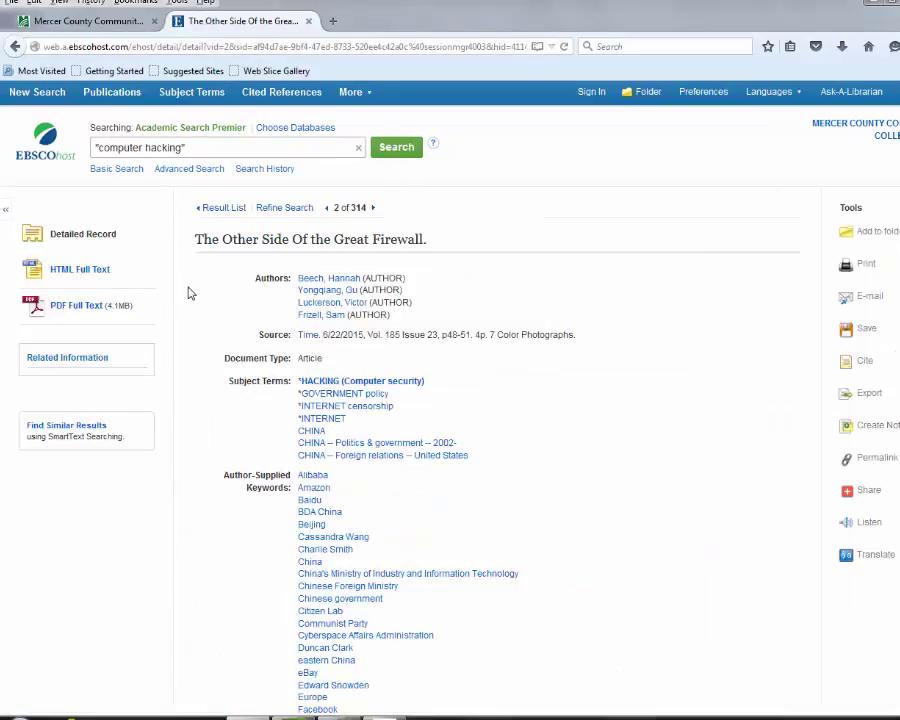
scroll(190, 295, down, 5)
scroll(260, 459, down, 12)
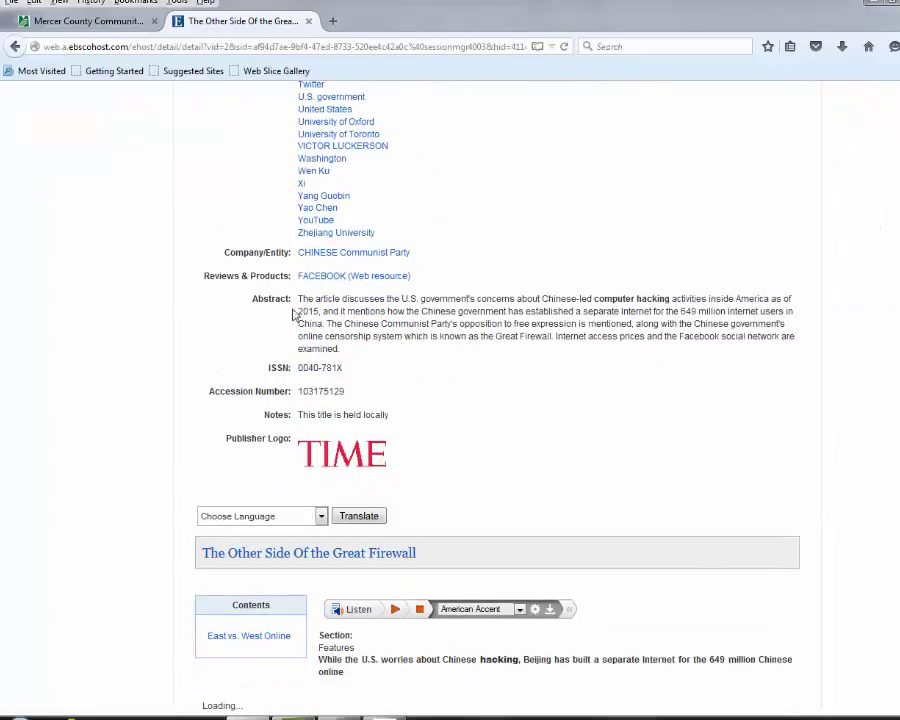
scroll(284, 345, down, 12)
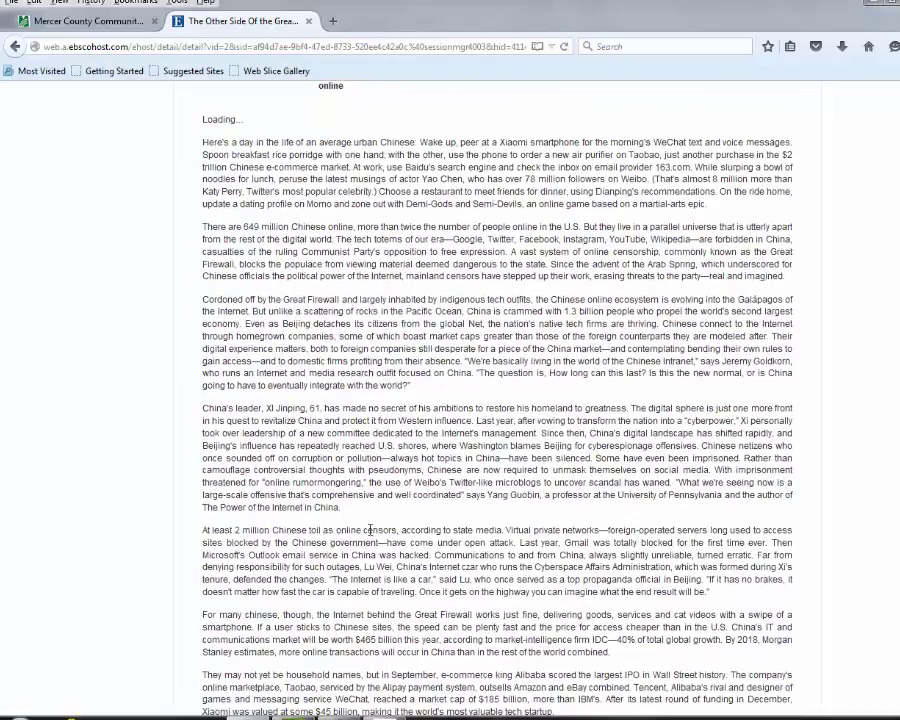
scroll(367, 528, up, 20)
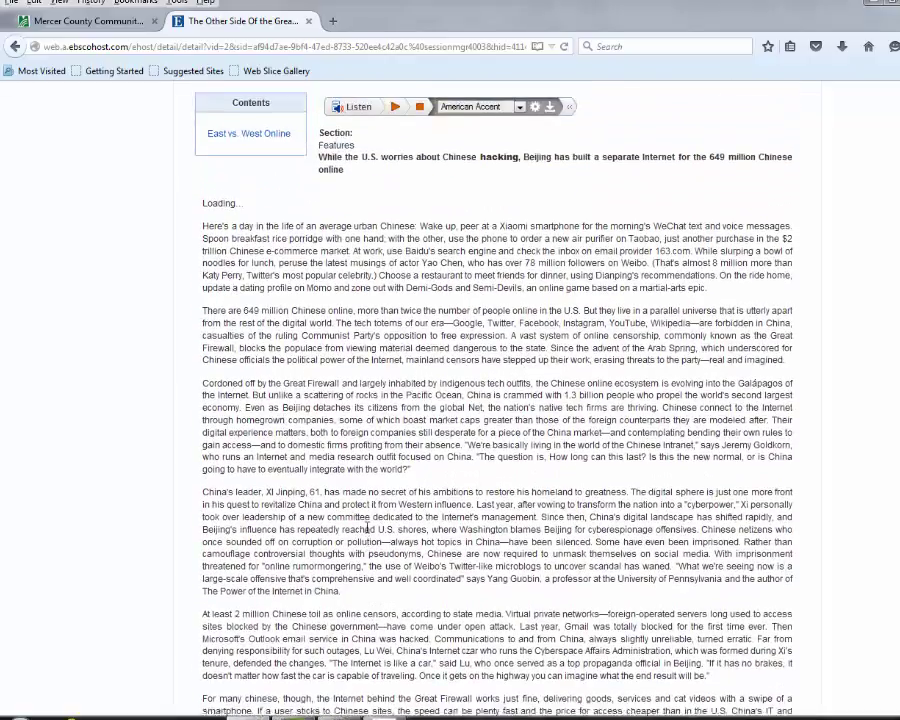
scroll(367, 528, up, 5)
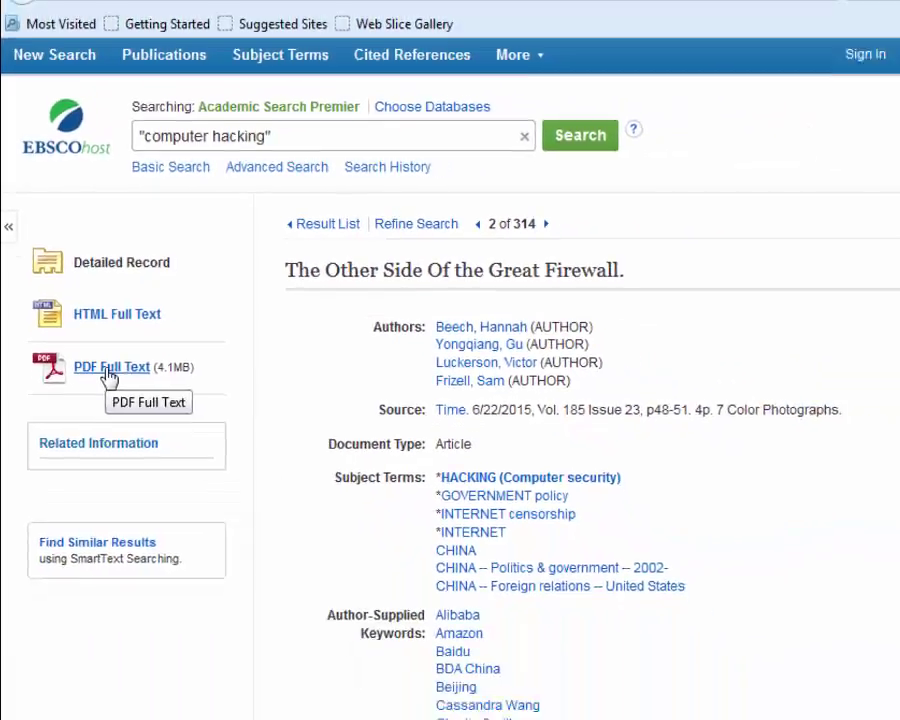
View the article's PDF full text, look through its pages, and return to the detailed record
click(188, 512)
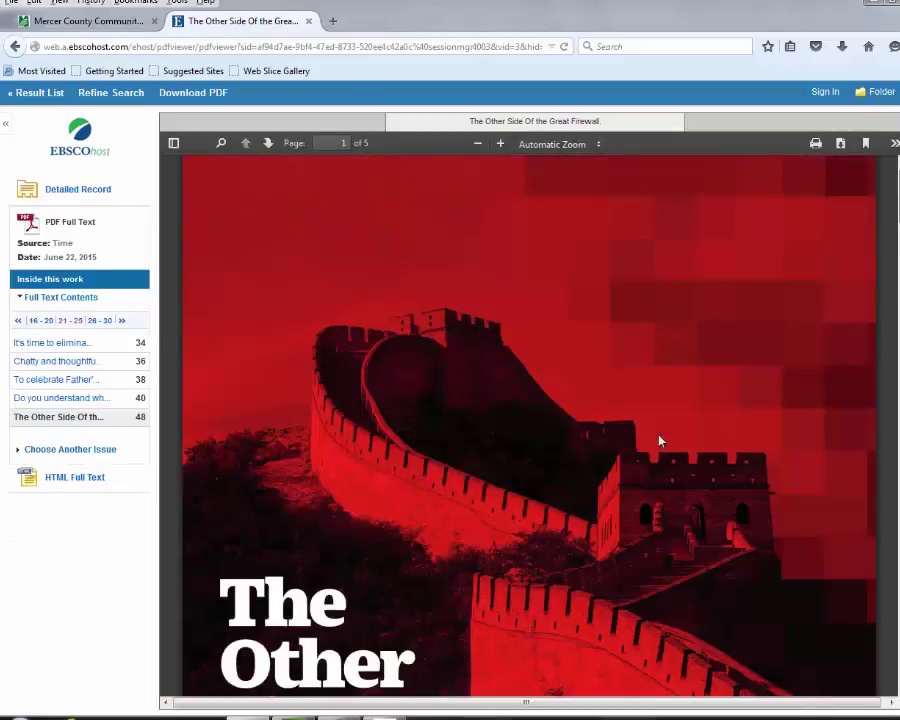
scroll(528, 425, down, 10)
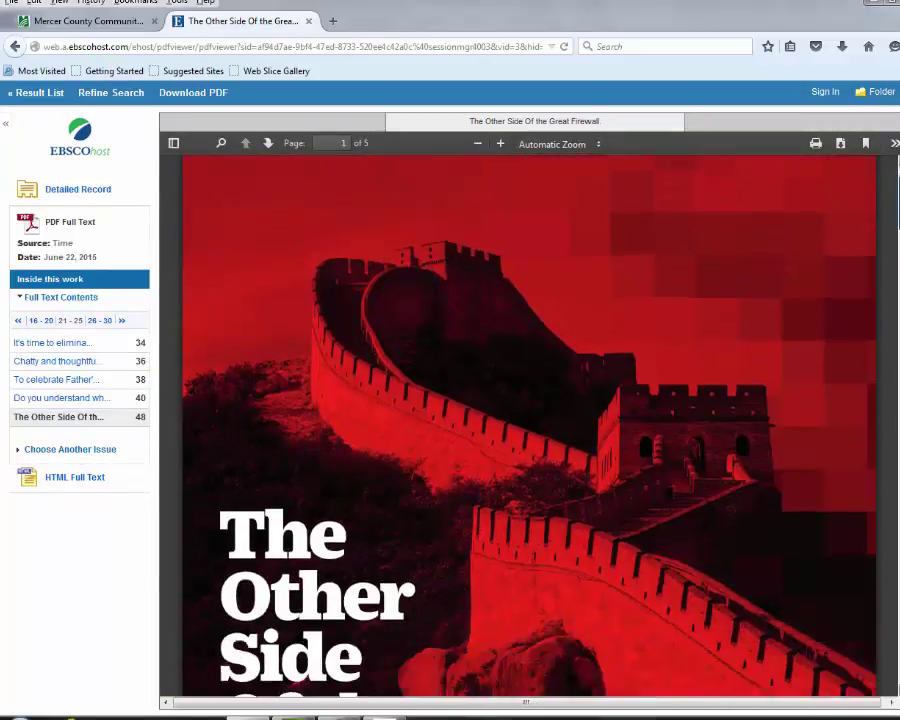
scroll(882, 455, down, 10)
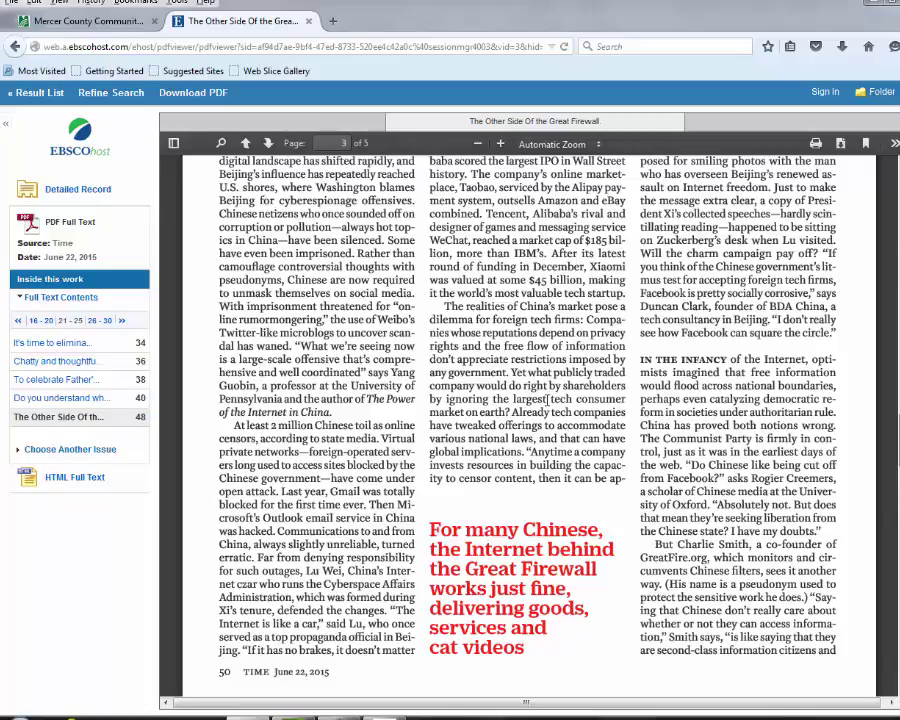
click(15, 48)
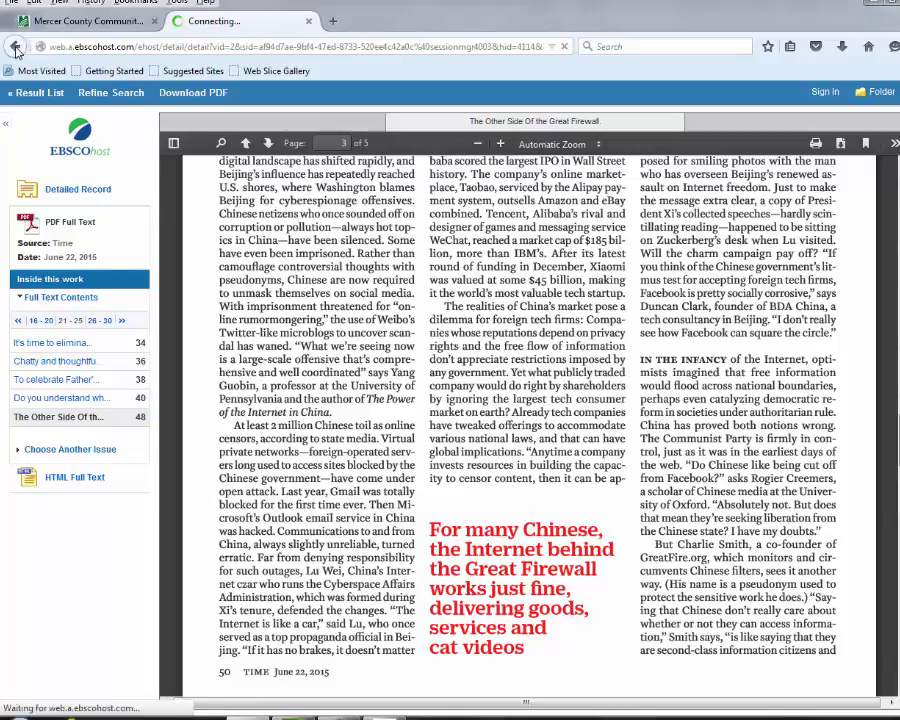
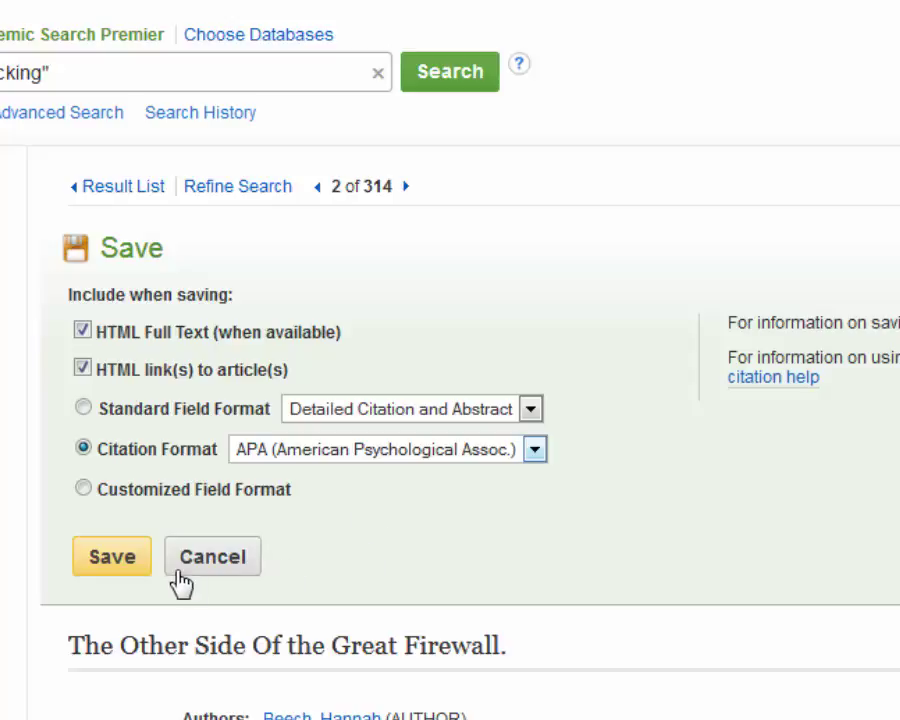
Try to save the article's HTML full text with its APA citation as a web page, and return to the article record
click(126, 564)
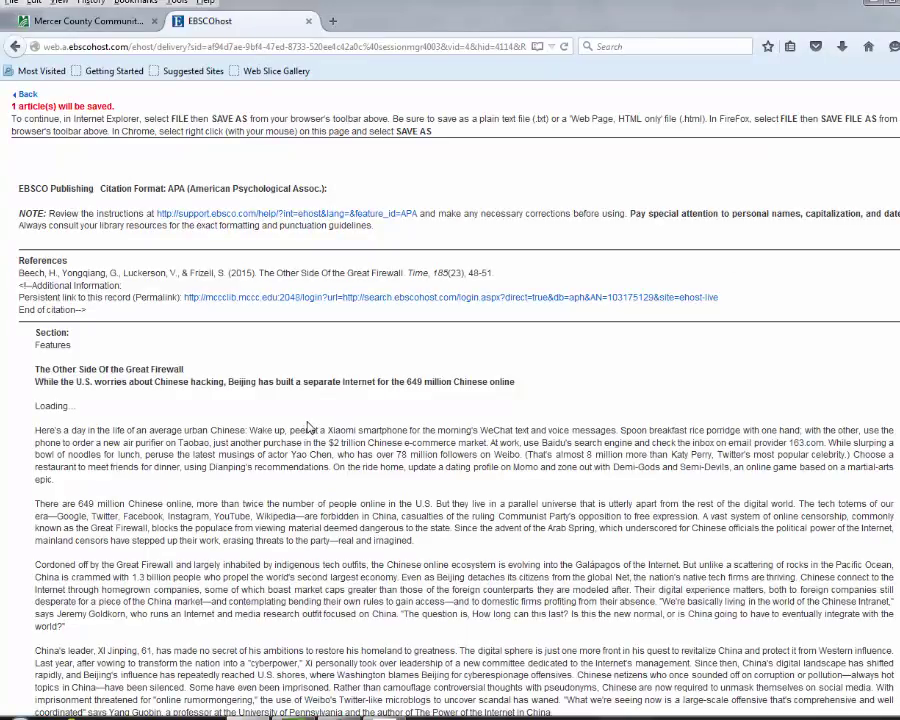
click(8, 2)
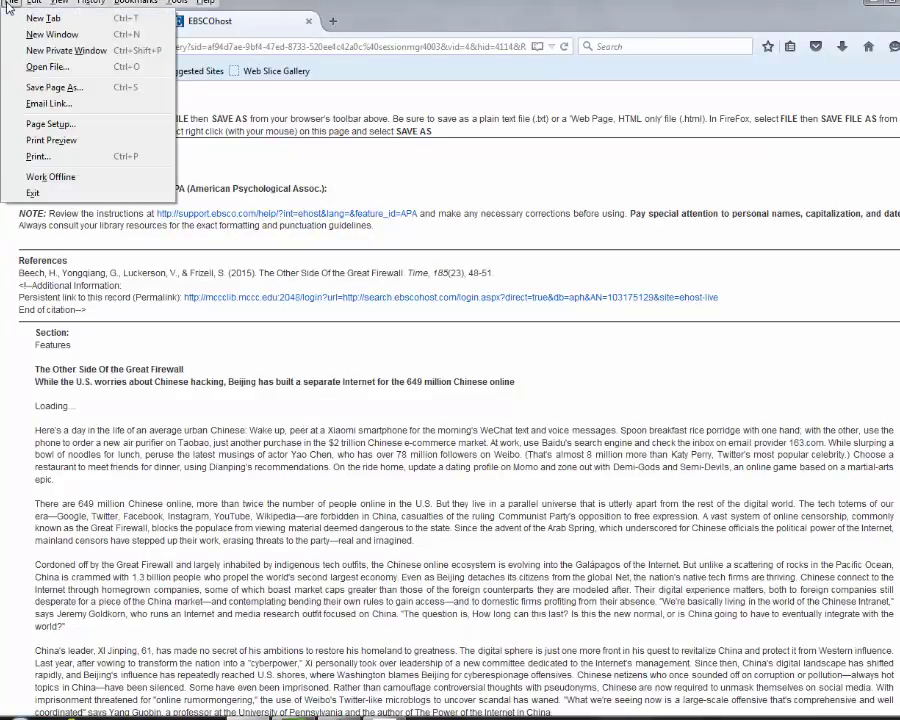
click(34, 88)
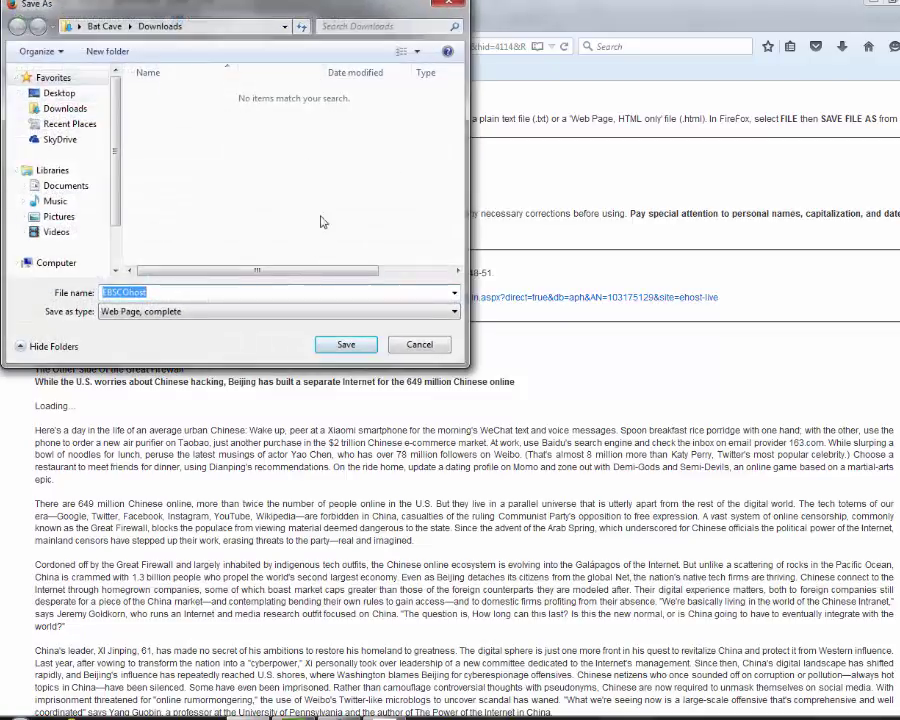
click(449, 4)
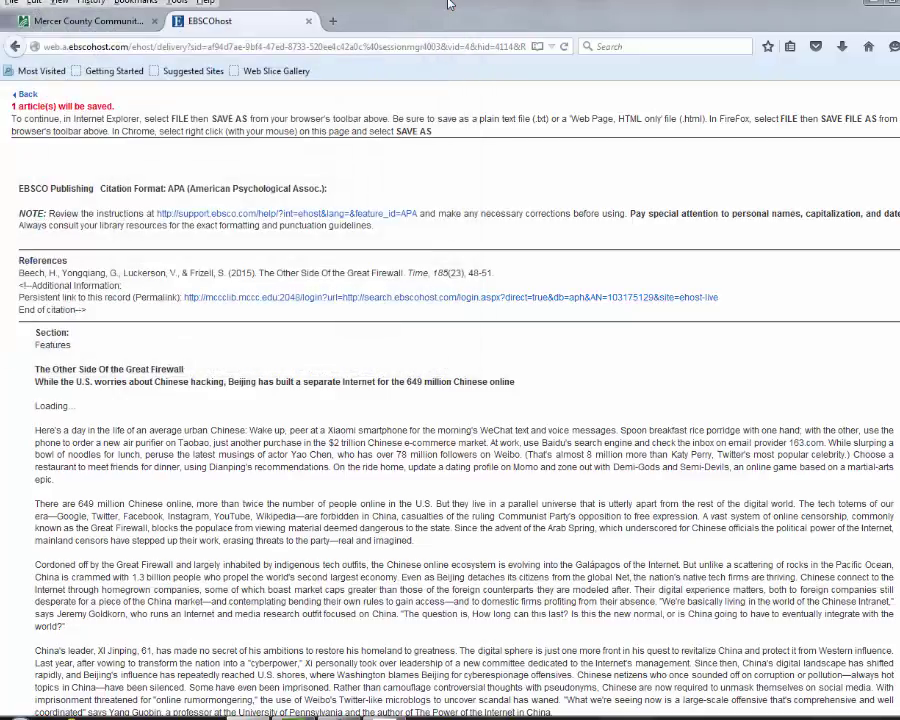
click(27, 96)
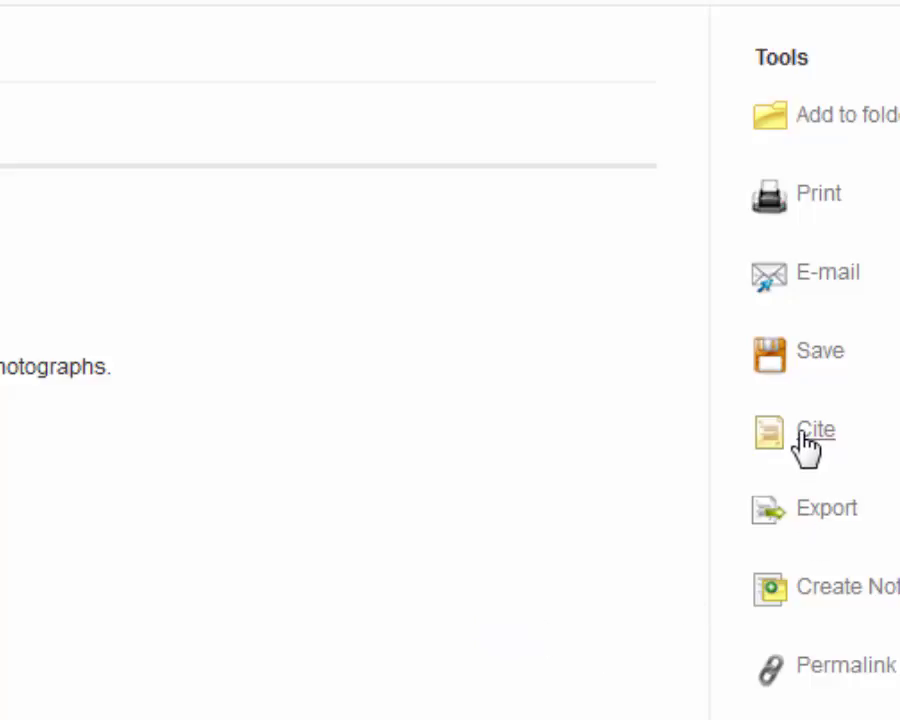
Open the article's citation formats and select the complete APA reference text
click(863, 364)
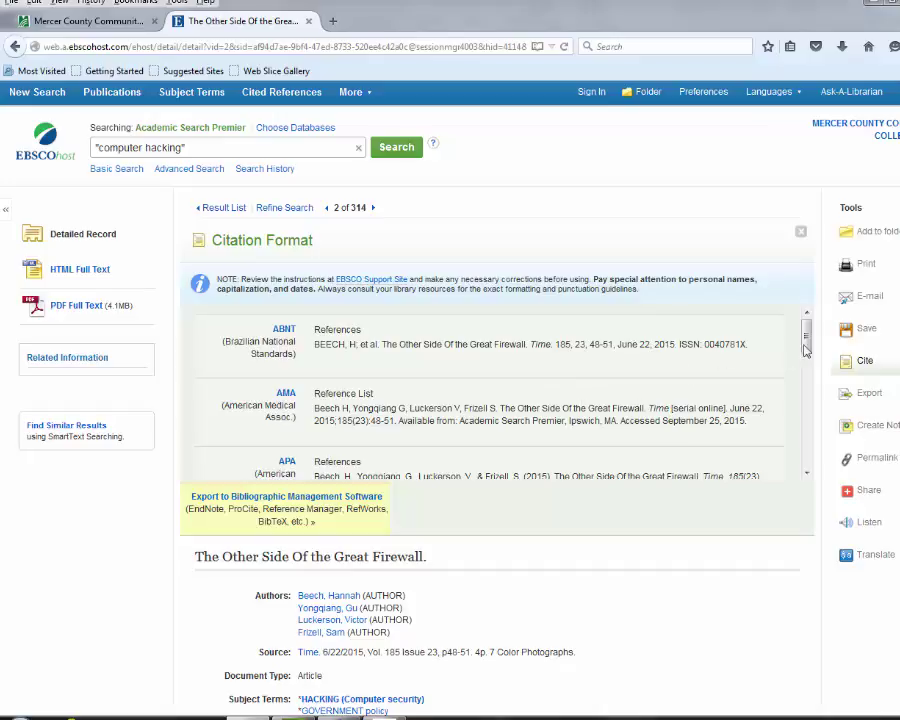
drag(806, 349, 806, 372)
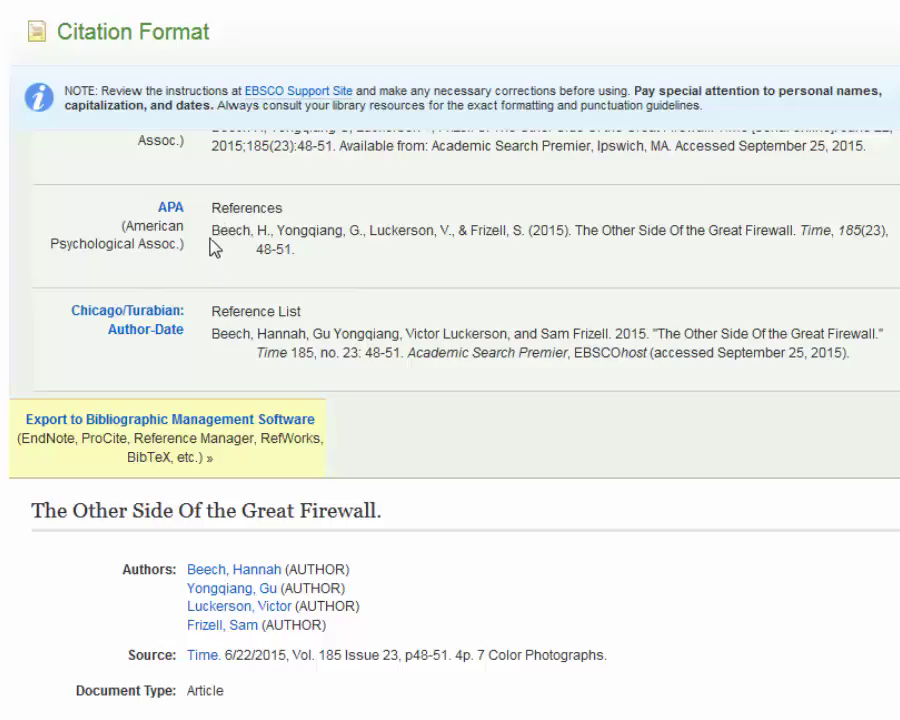
drag(213, 232, 293, 270)
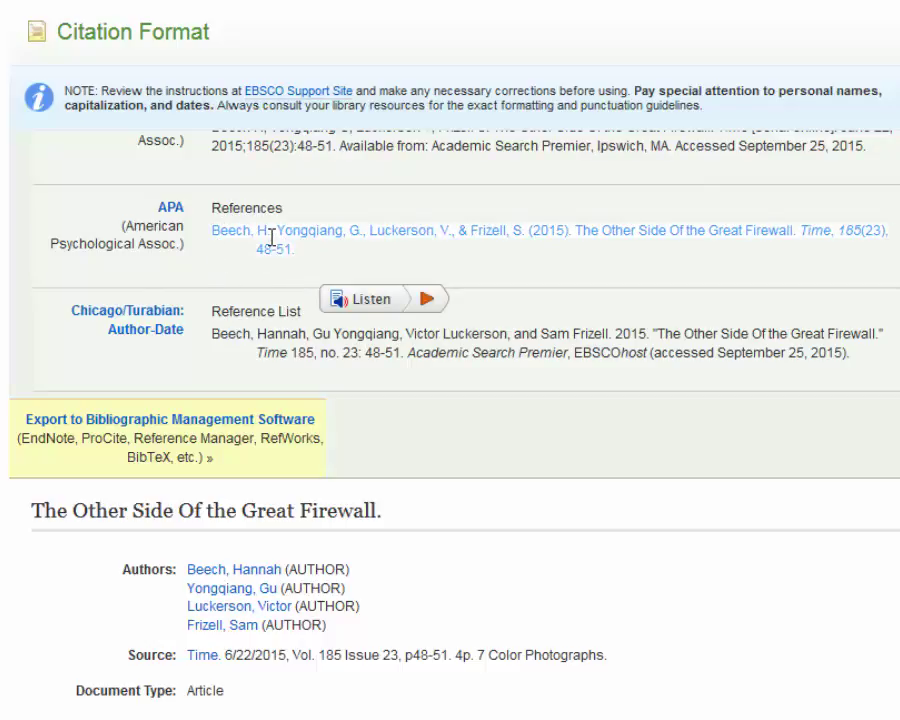
Return to the college library's database list and open ProQuest Central
click(272, 237)
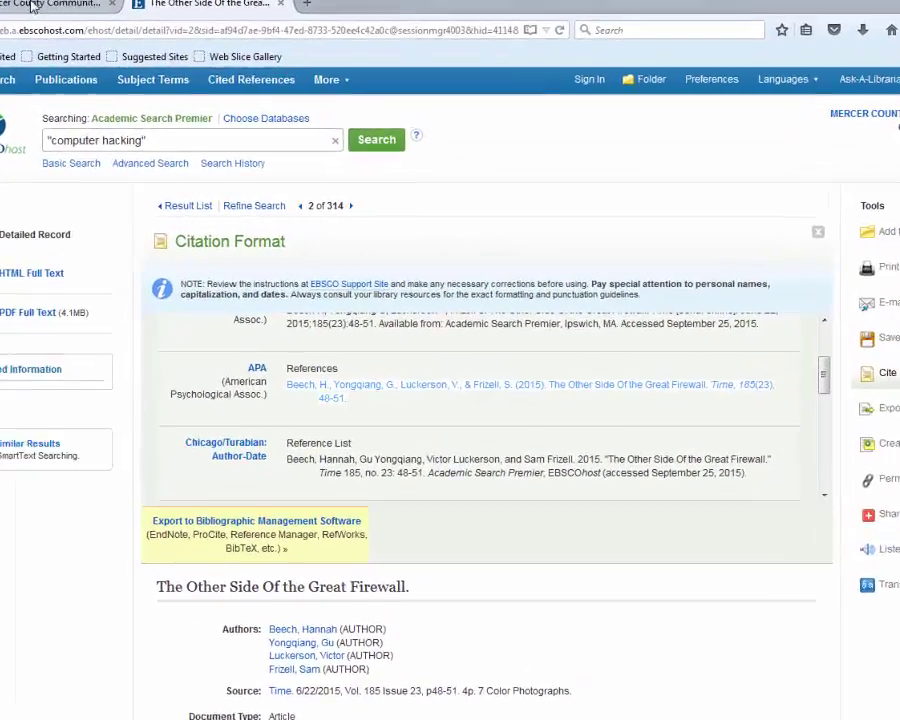
click(82, 22)
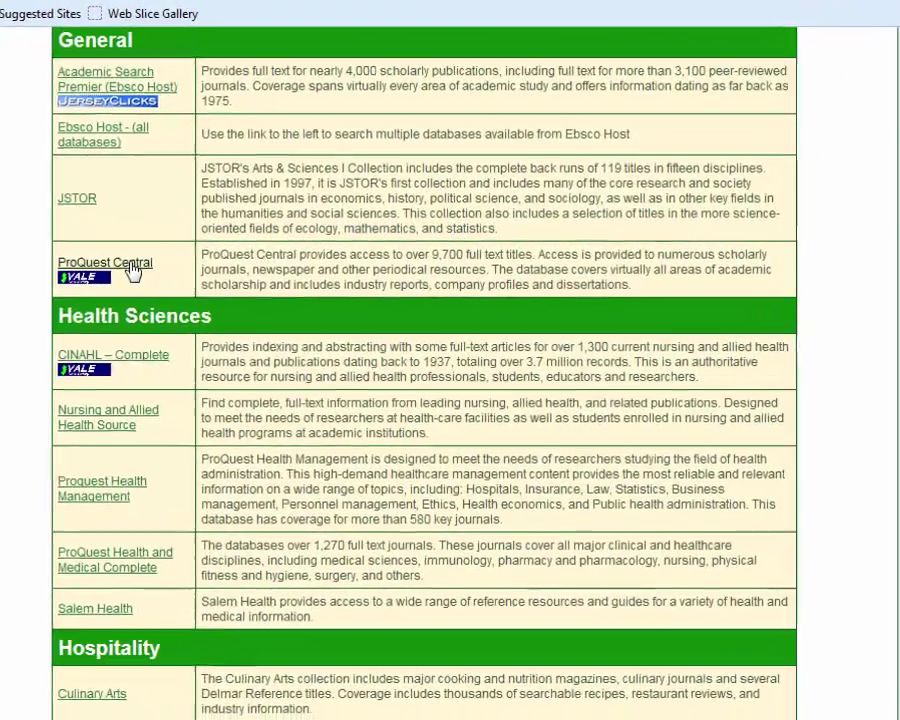
click(120, 266)
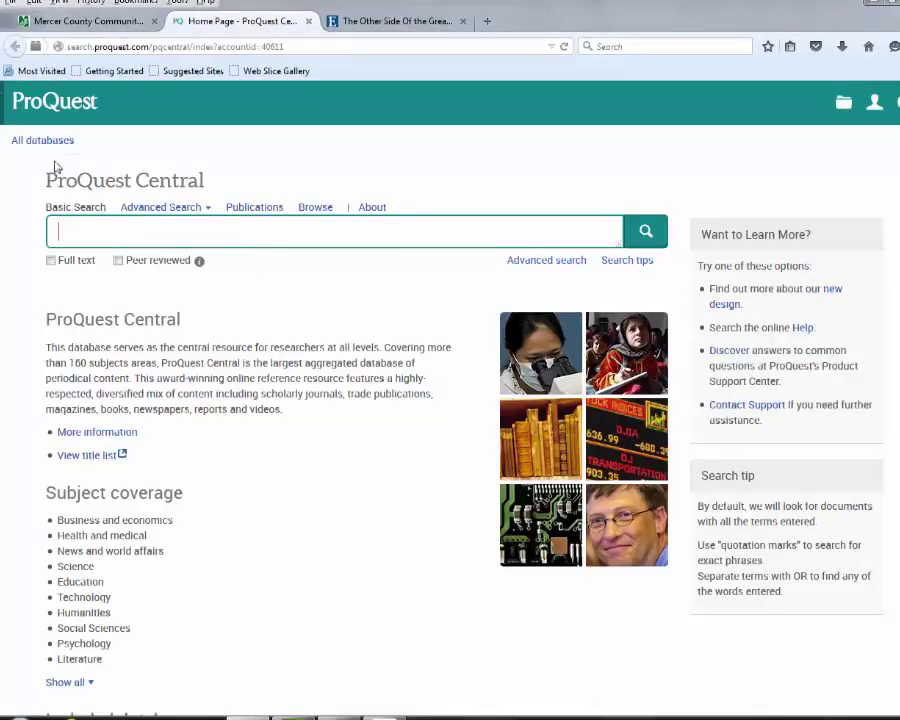
Search for the exact phrase "computer hacking", limited to full-text documents
text(")
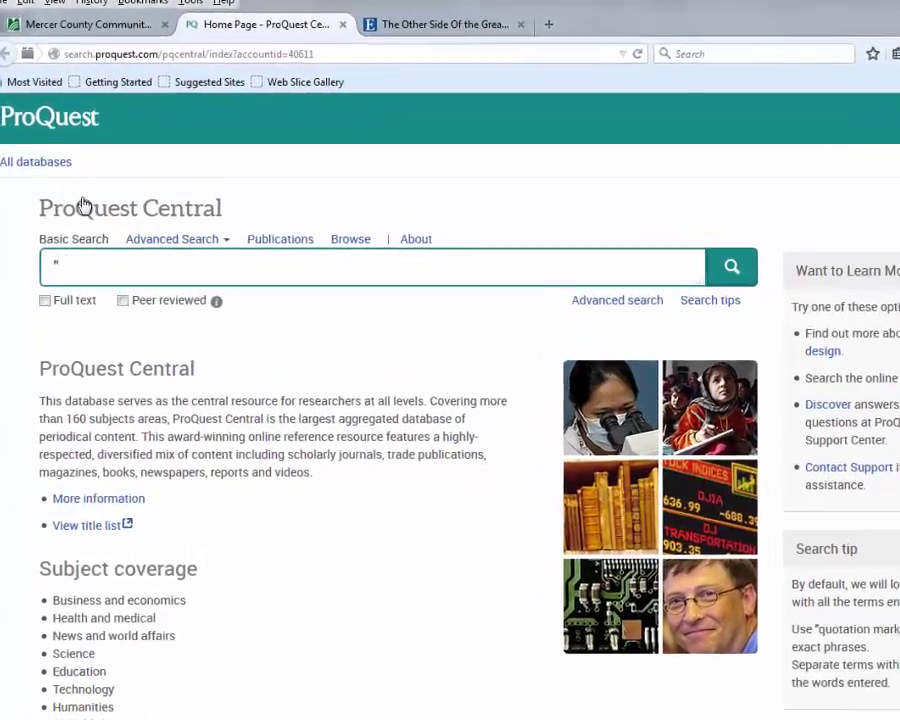
text(compute)
text(r hacking")
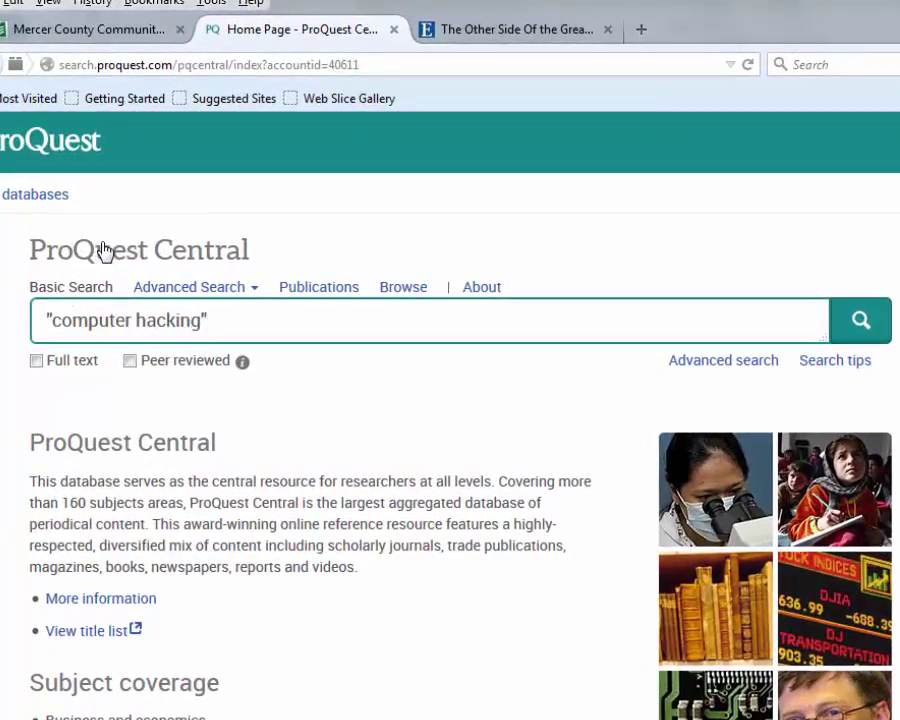
click(36, 361)
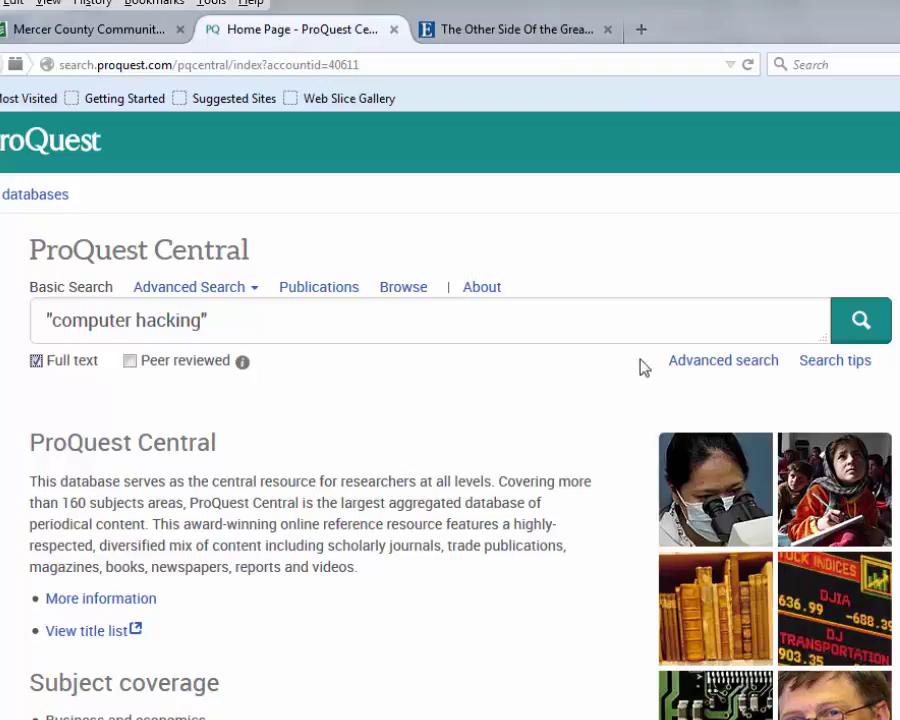
click(860, 322)
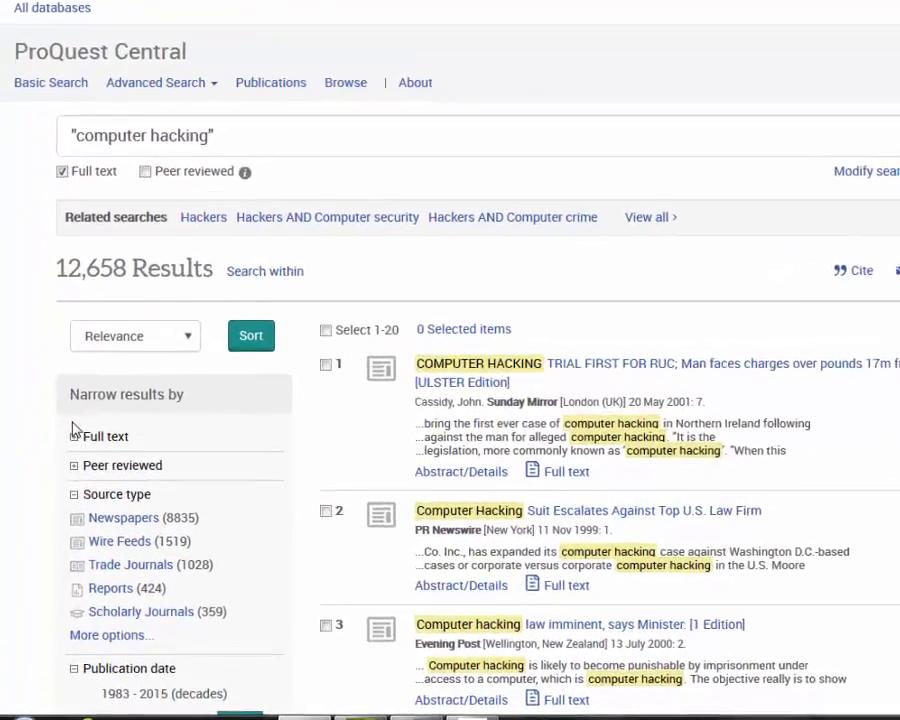
Narrow the search results to a specific publication date range starting in 2013 and ending in 2015
scroll(56, 472, down, 5)
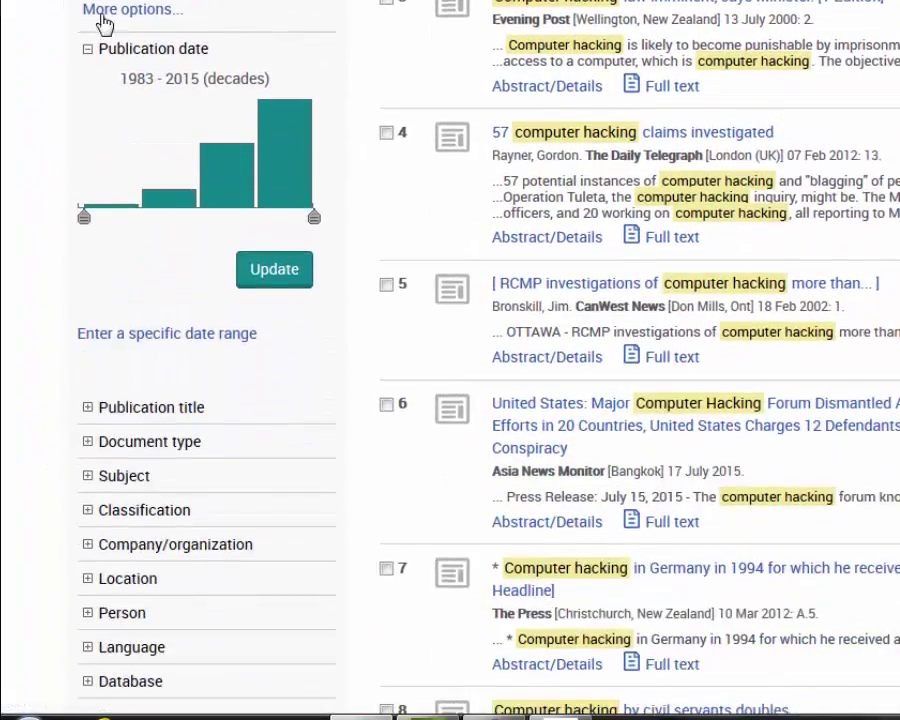
scroll(110, 35, up, 3)
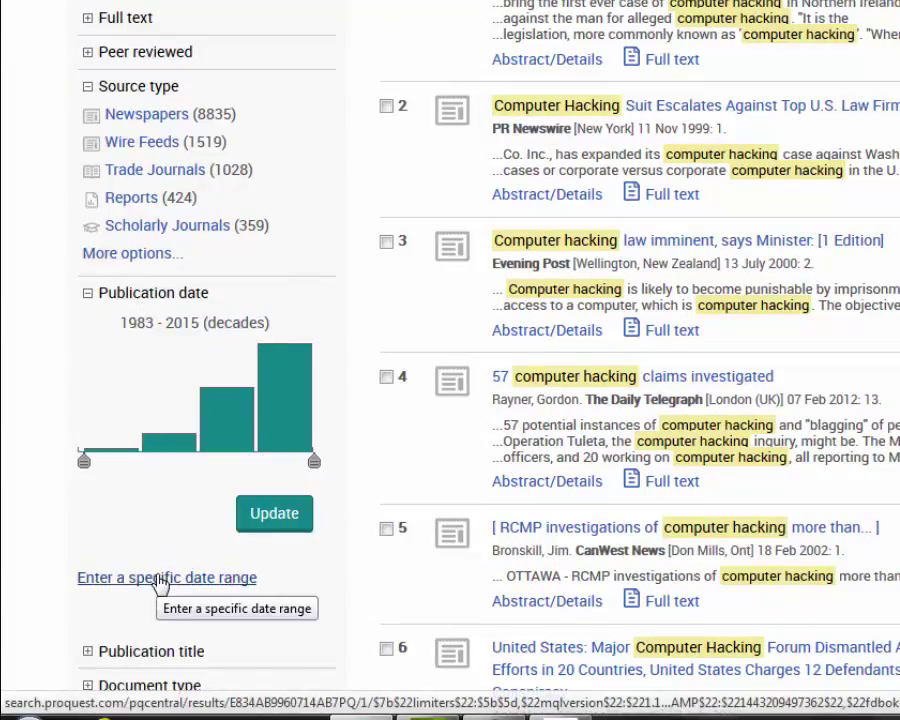
click(160, 585)
scroll(169, 474, down, 3)
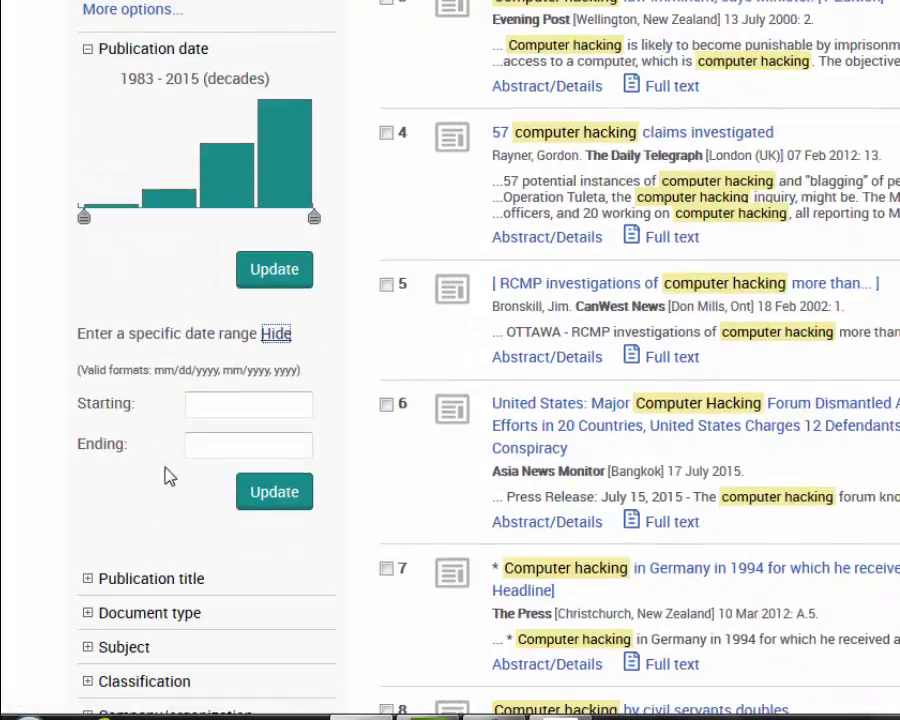
click(200, 401)
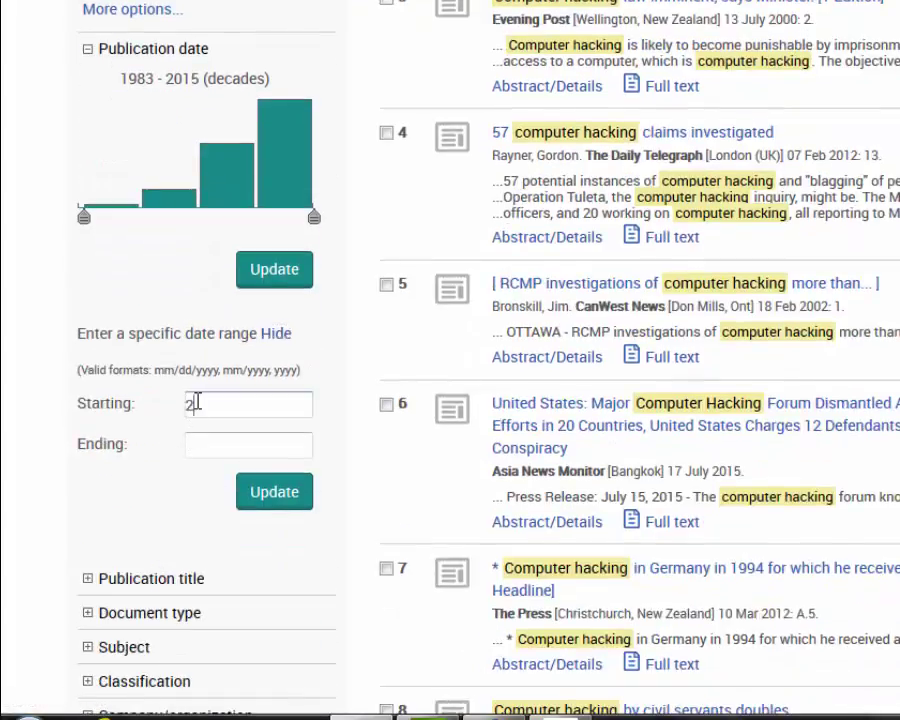
click(205, 446)
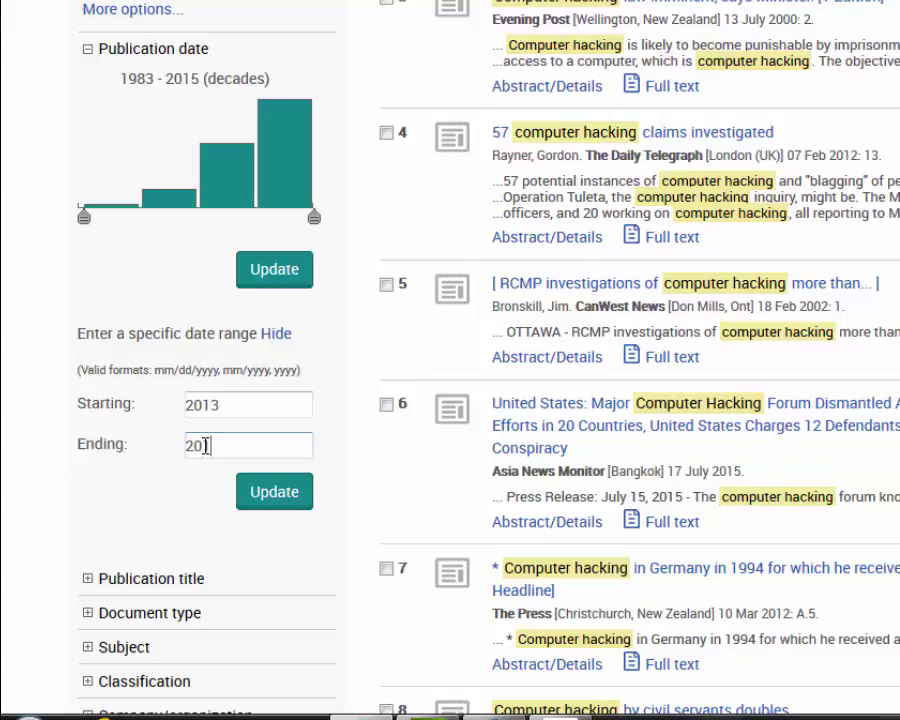
click(272, 496)
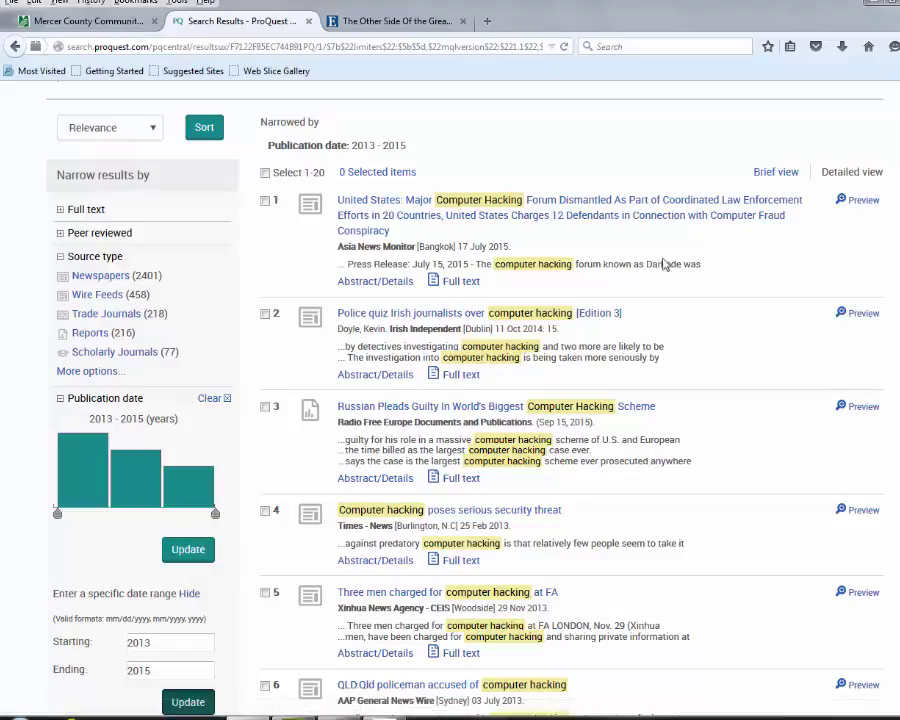
Preview the first result, the Asia News Monitor article on the dismantled hacking forum, and open and look through its full text
click(864, 200)
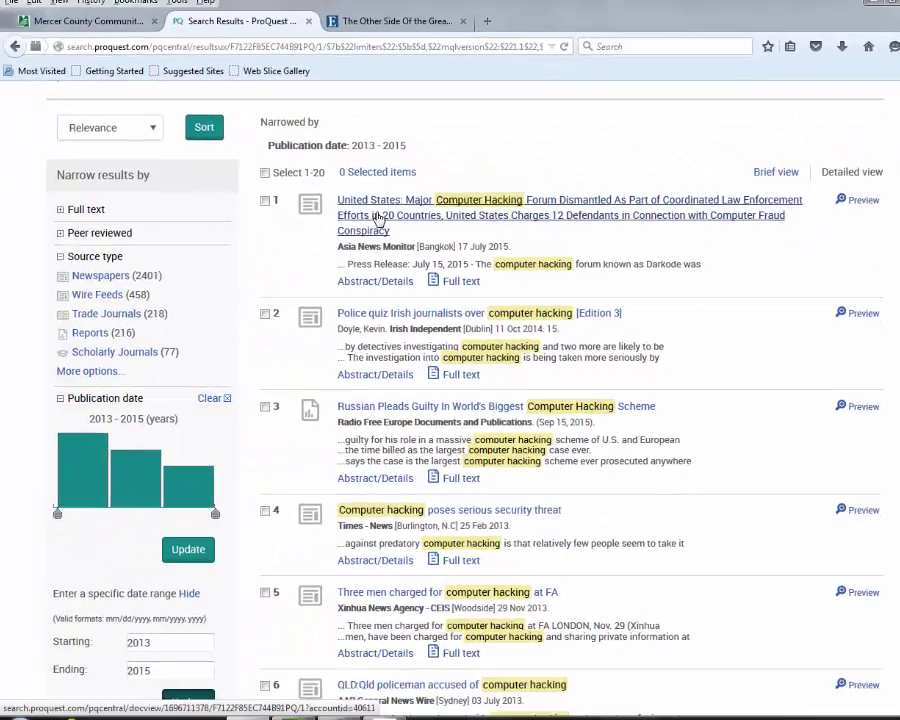
click(365, 212)
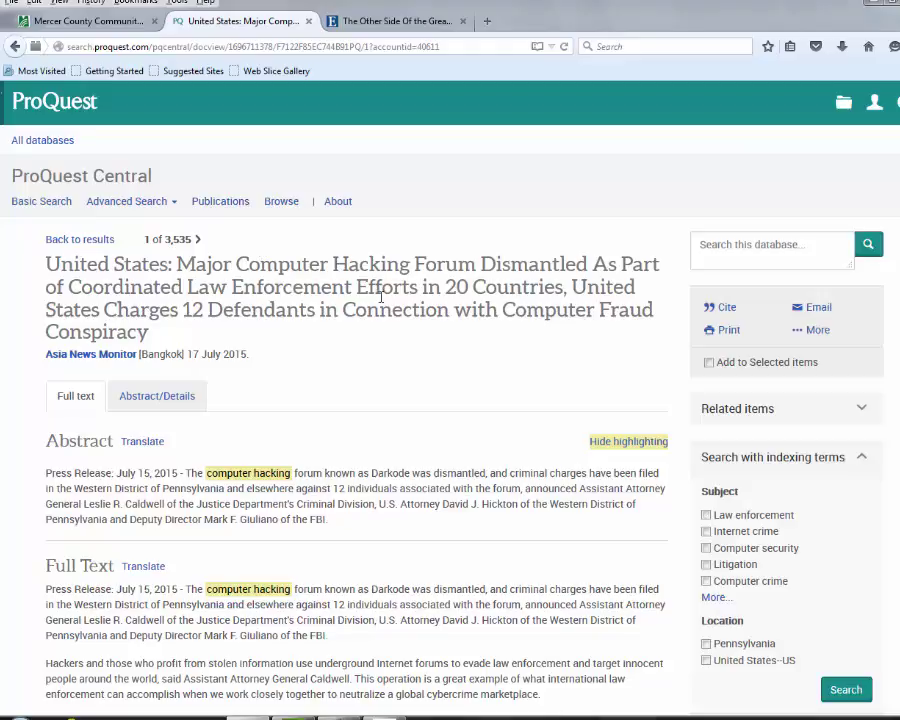
scroll(417, 349, down, 5)
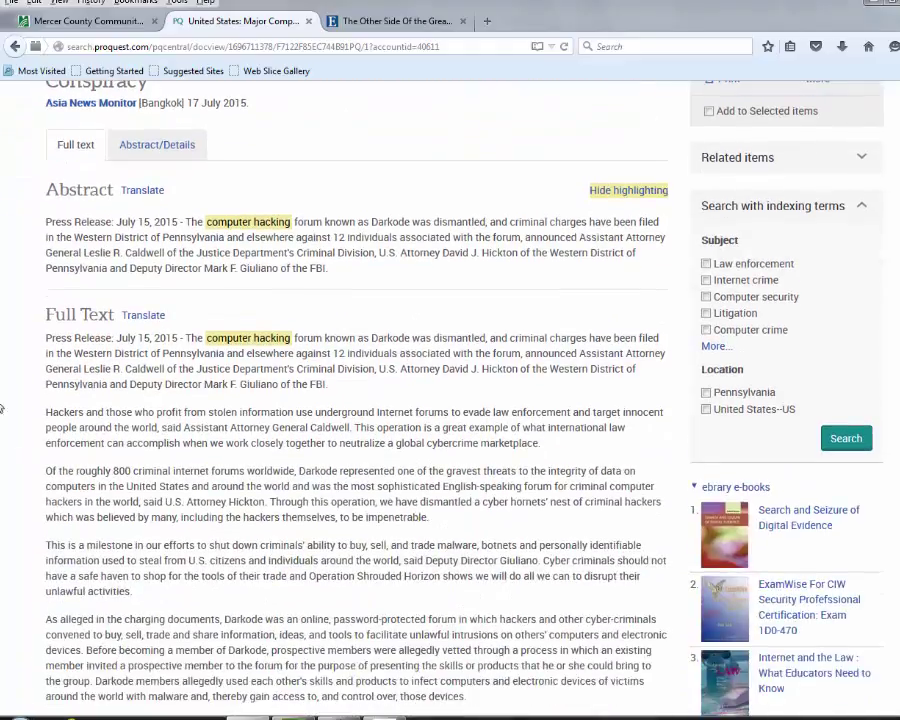
scroll(147, 594, up, 5)
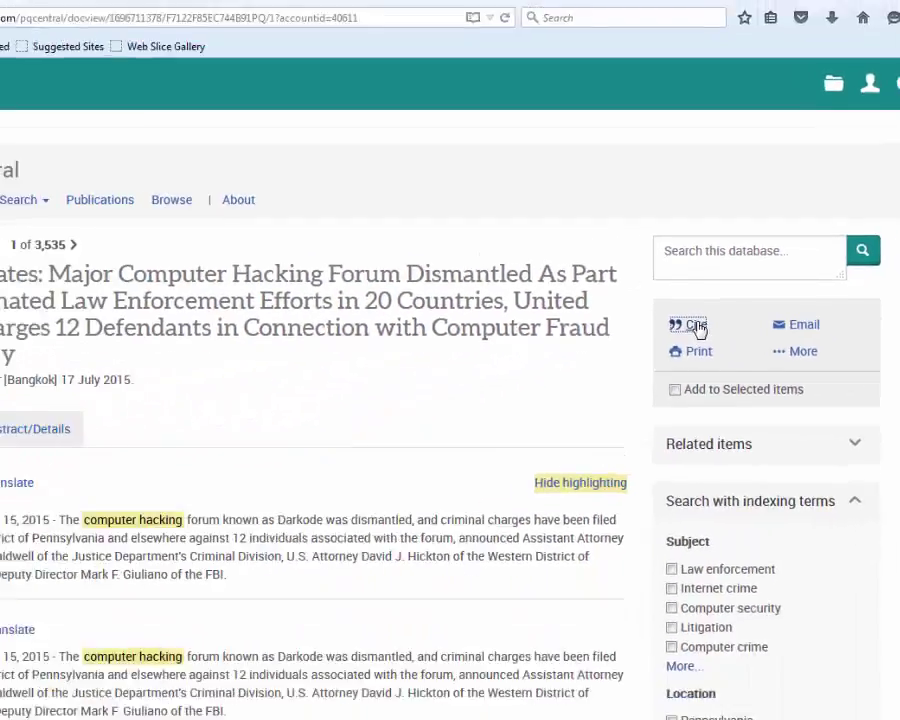
Open the article's citation in APA 6th Edition style, select the complete reference text, and close the citation window
click(545, 413)
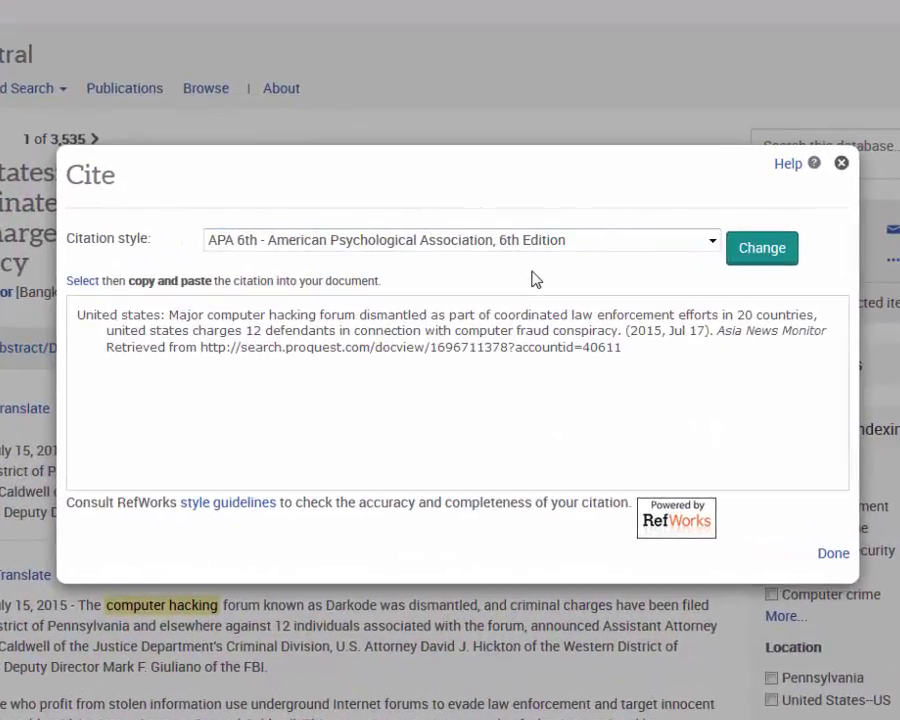
click(712, 240)
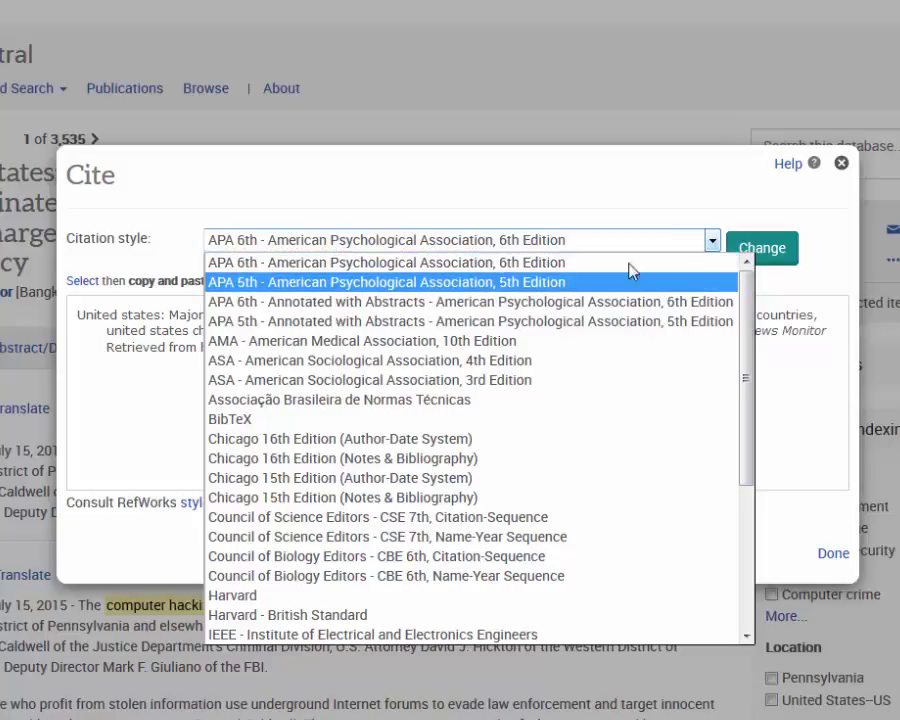
click(590, 253)
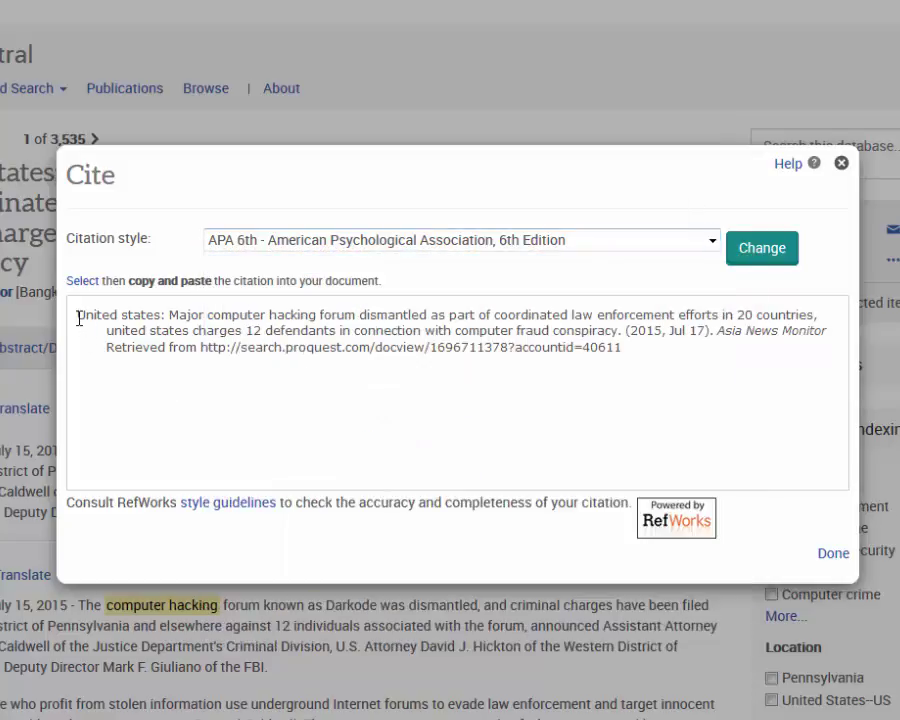
drag(78, 318, 710, 350)
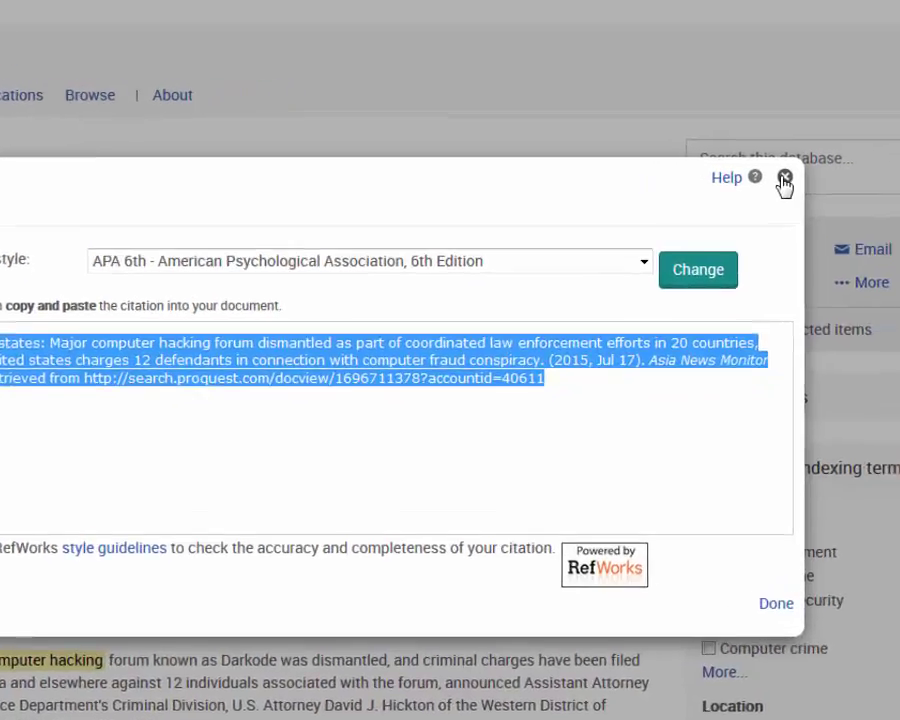
click(840, 165)
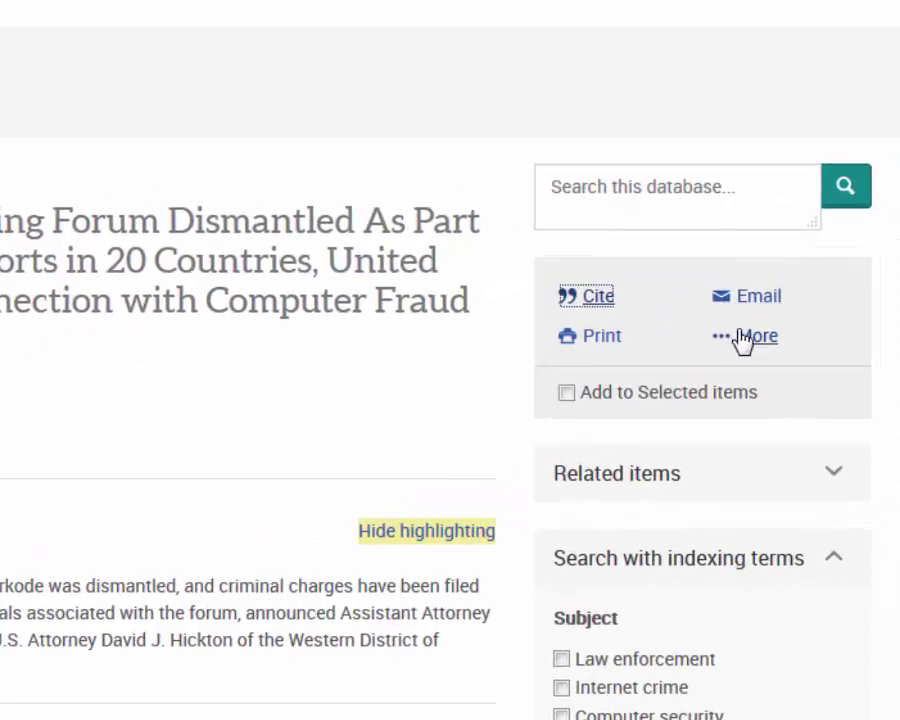
Save the full text as a PDF with an APA 6th bibliography, leaving out the cover page, document numbering and table of contents
click(746, 340)
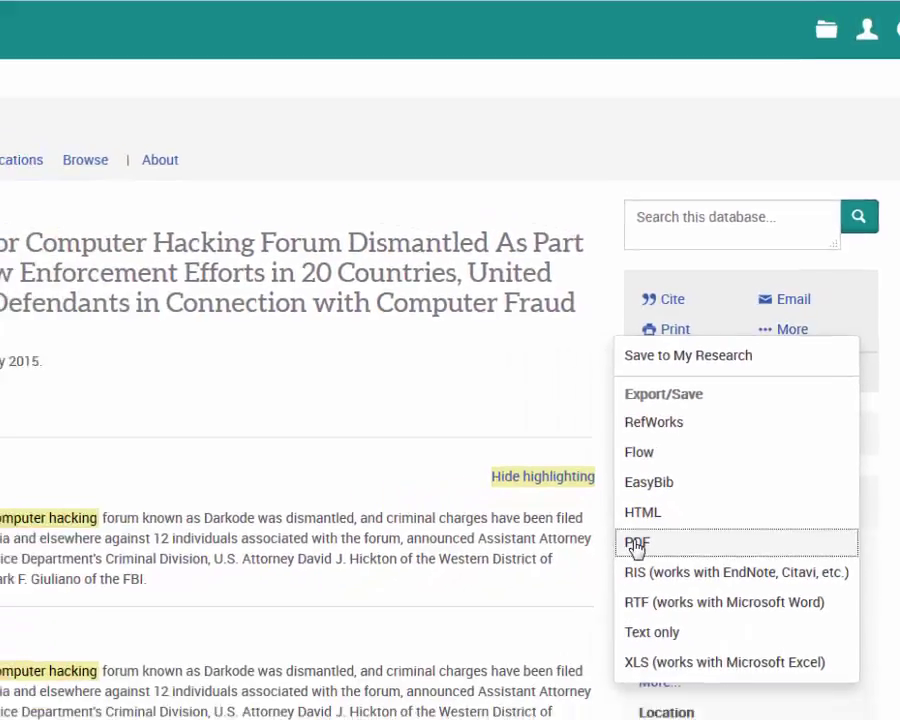
click(551, 620)
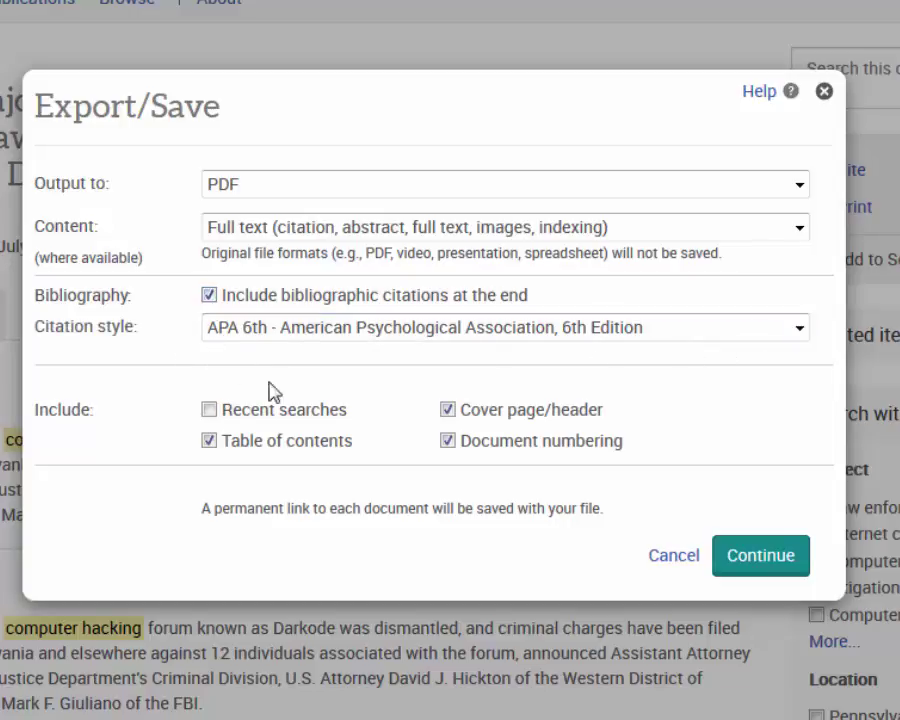
click(448, 410)
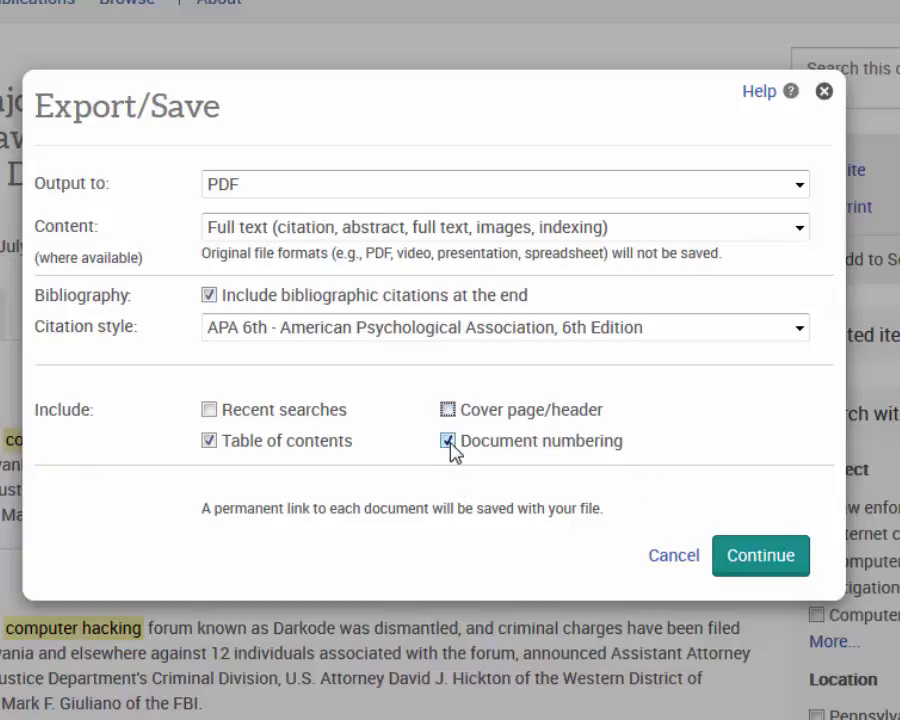
click(448, 443)
click(209, 441)
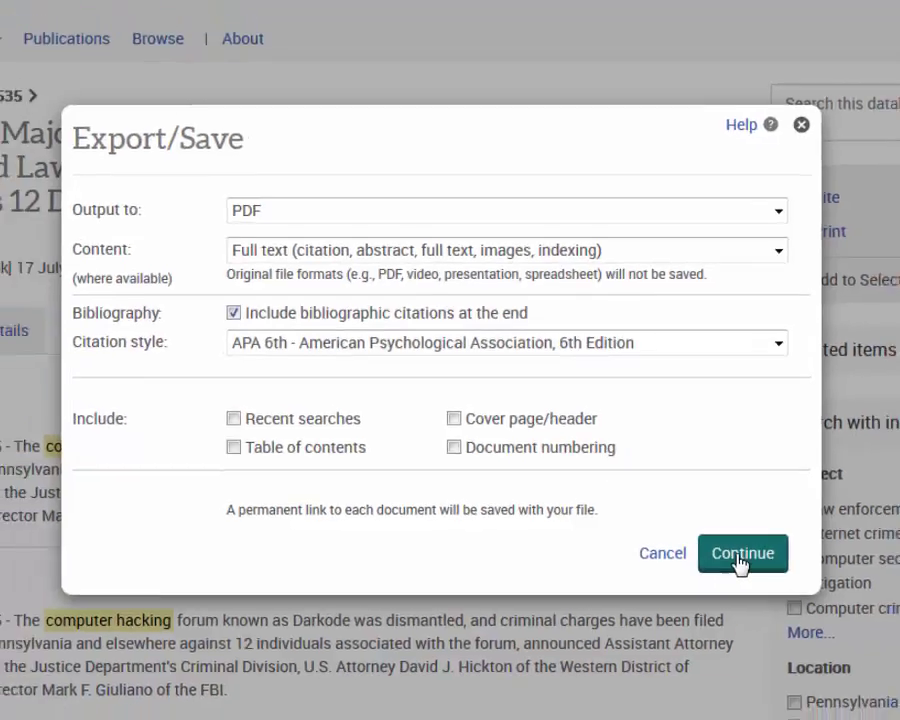
click(740, 560)
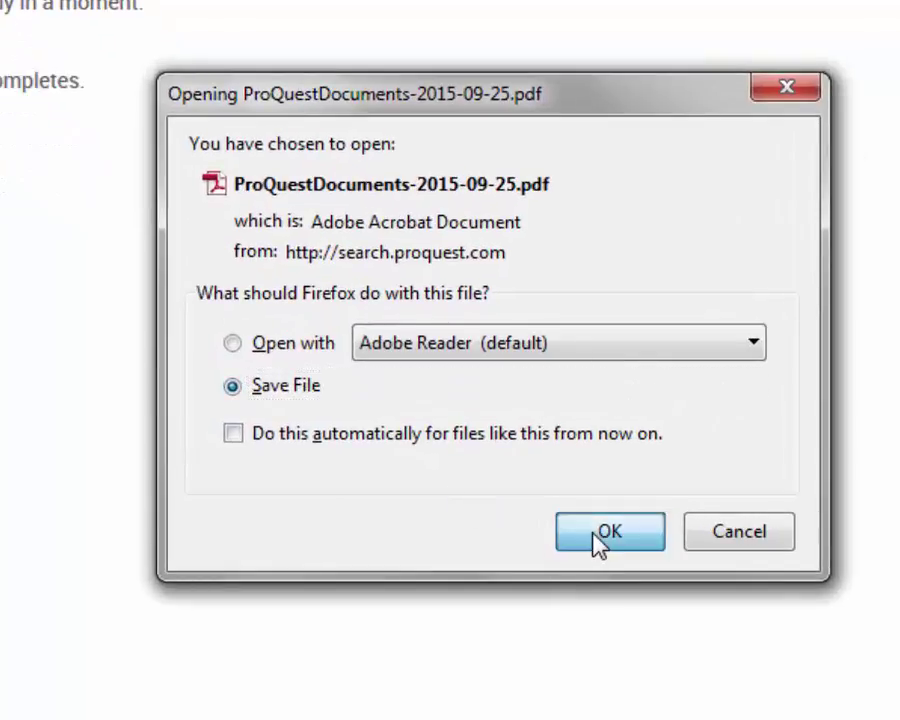
click(605, 533)
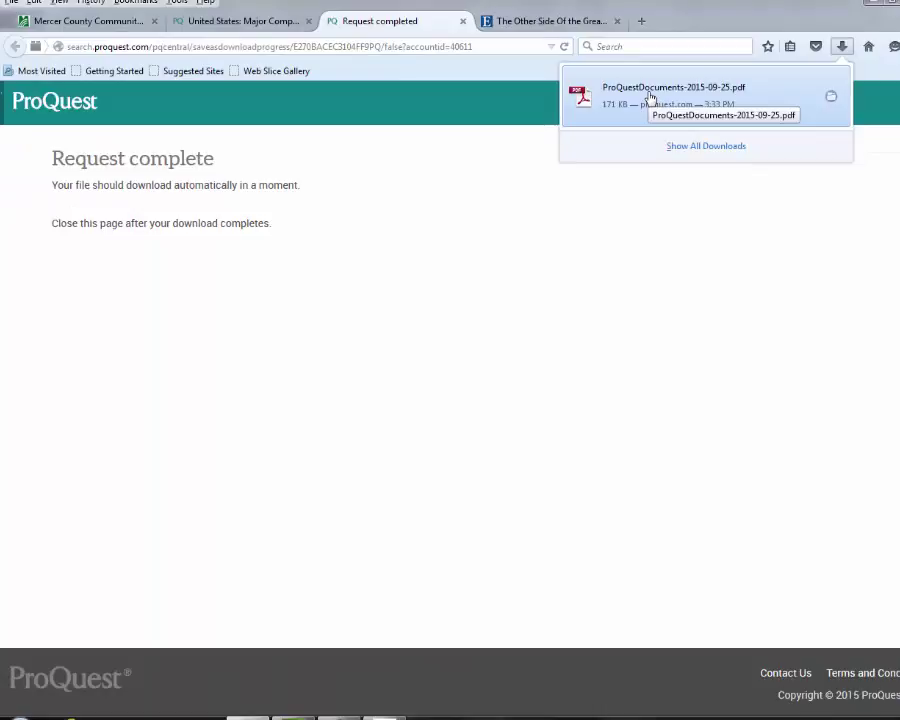
View the downloaded PDF in its containing folder and close the folder window
right_click(651, 95)
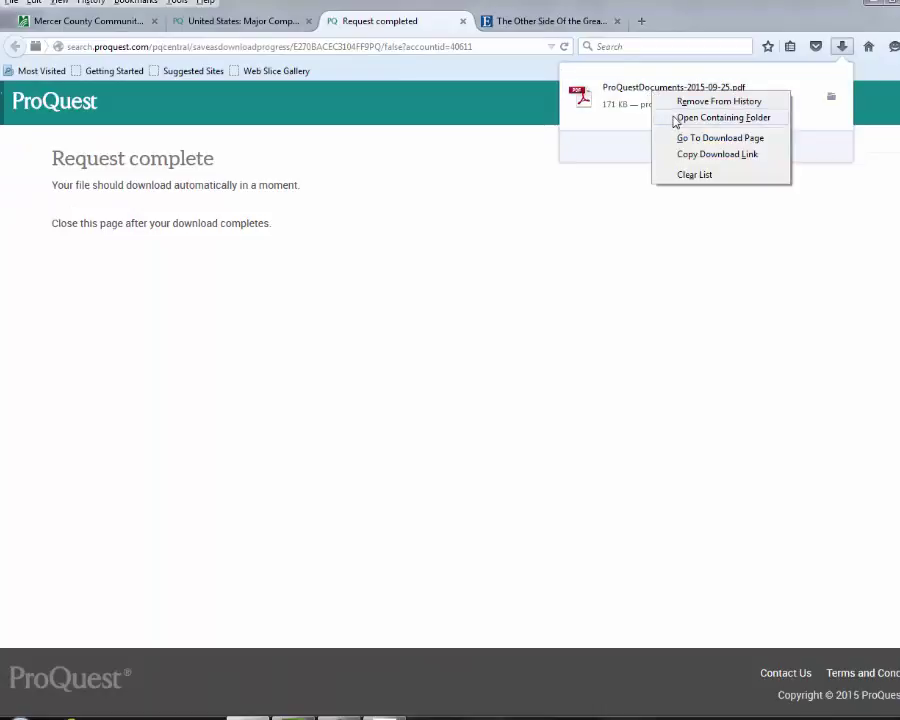
click(680, 121)
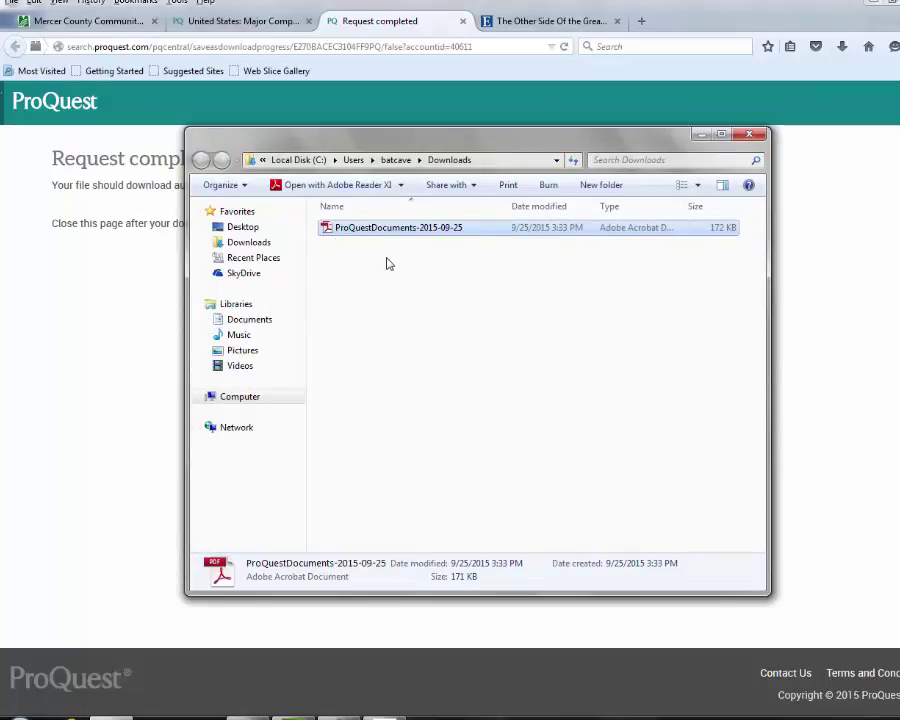
click(750, 136)
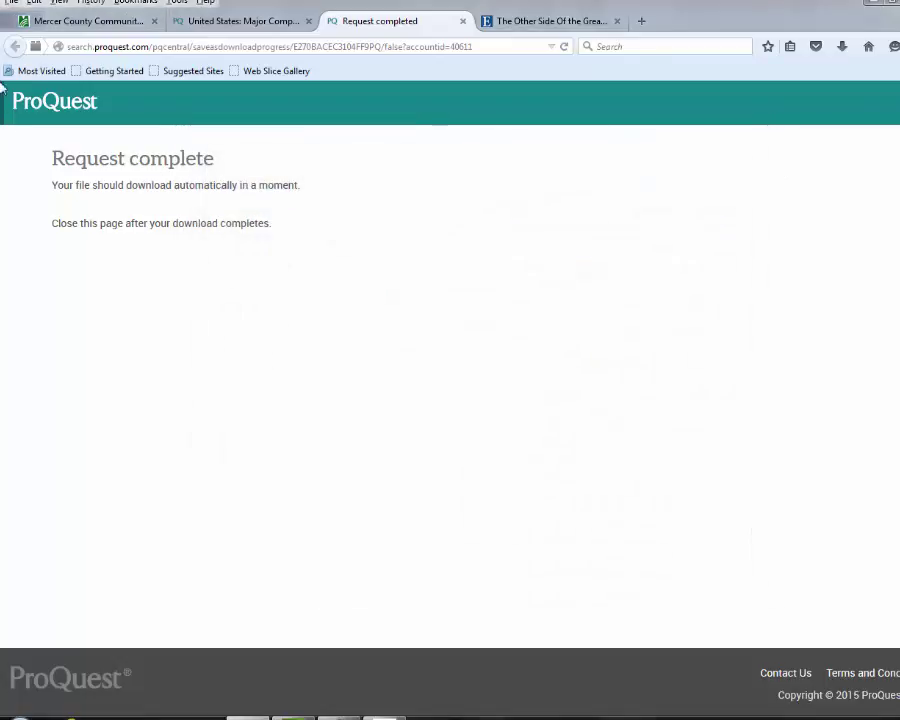
Return to the Asia News Monitor article and reopen its APA 6th Edition citation
click(250, 20)
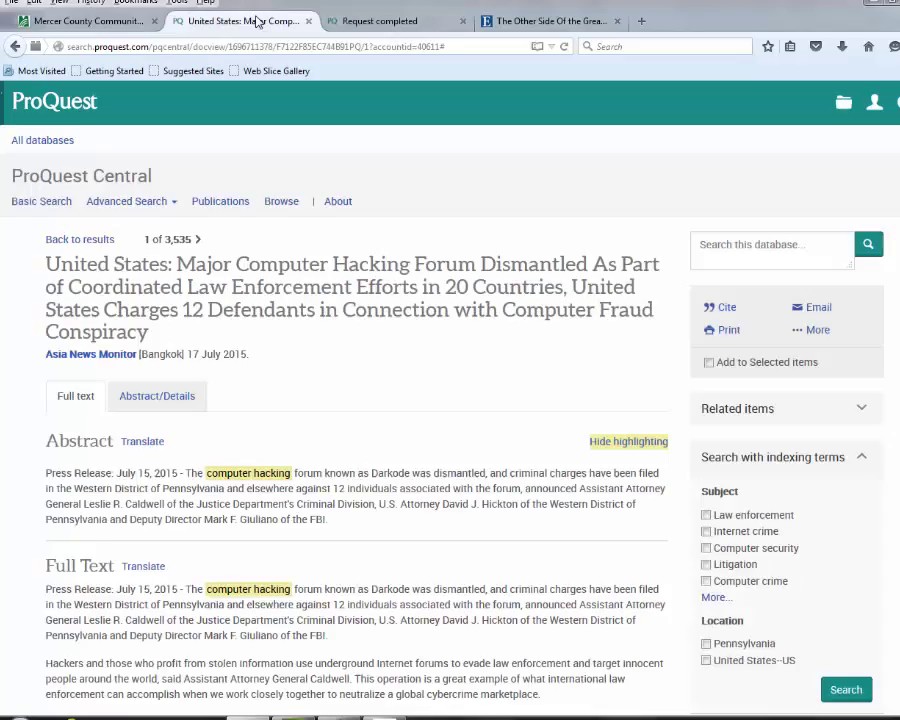
click(733, 313)
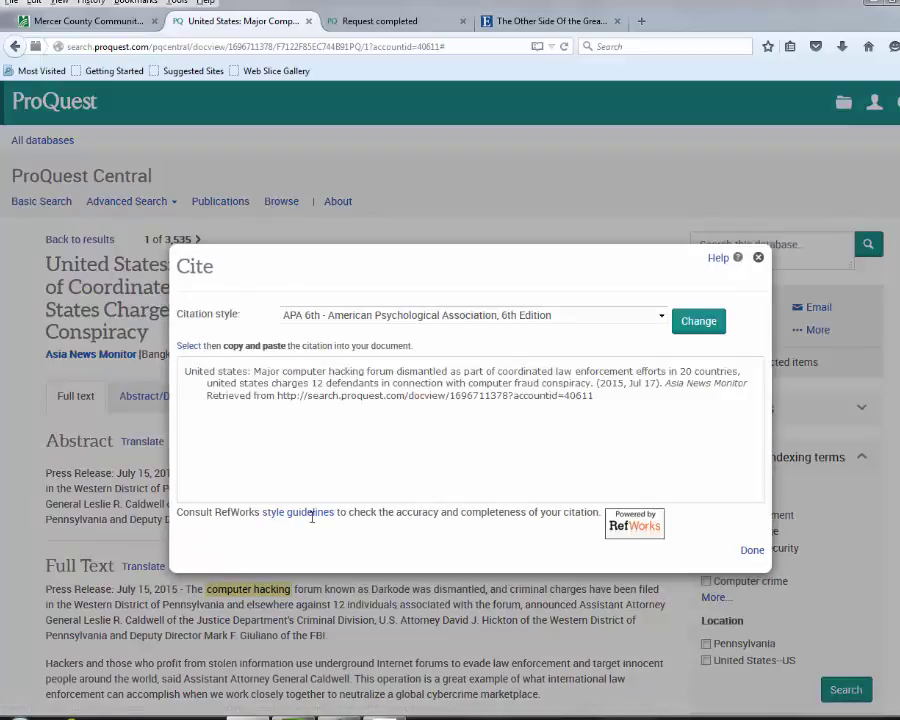